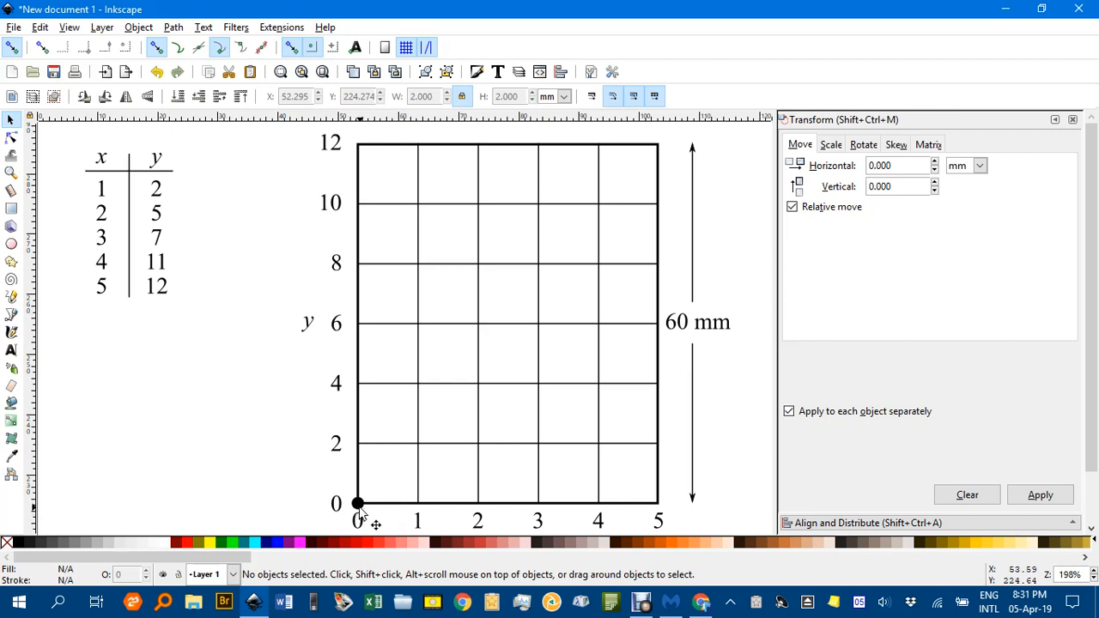
- Duplicate the black dot at the graph's origin and move the copy 10 mm horizontally to x = 1
{"action": "scroll", "coordinate": [375, 461], "scroll_direction": "up", "scroll_amount": 3, "text": "ctrl"}
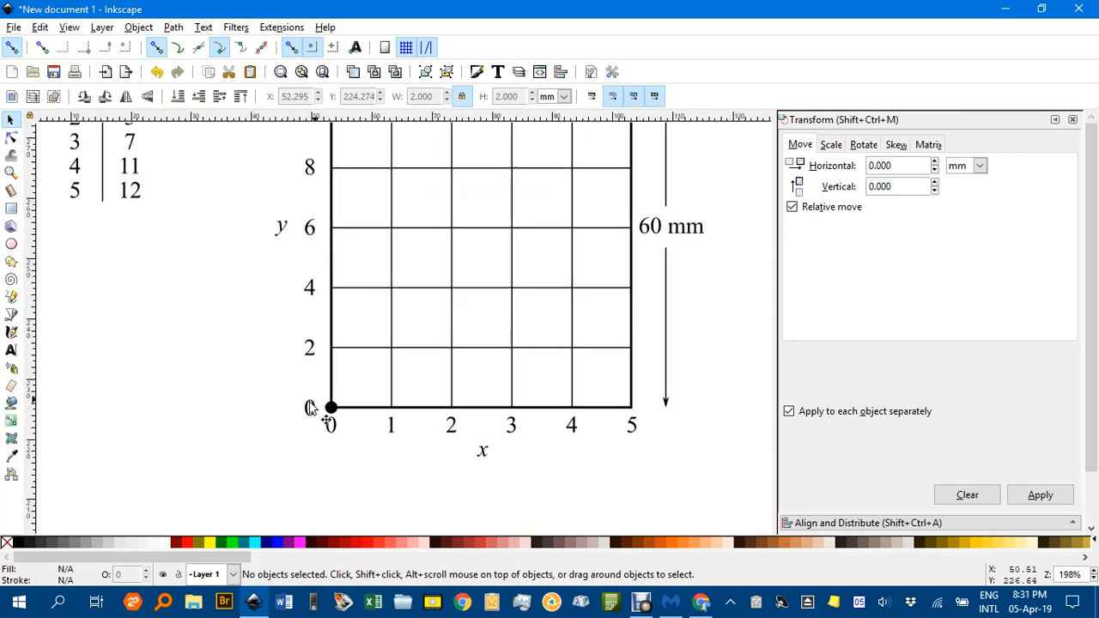
{"action": "left_click", "coordinate": [354, 406]}
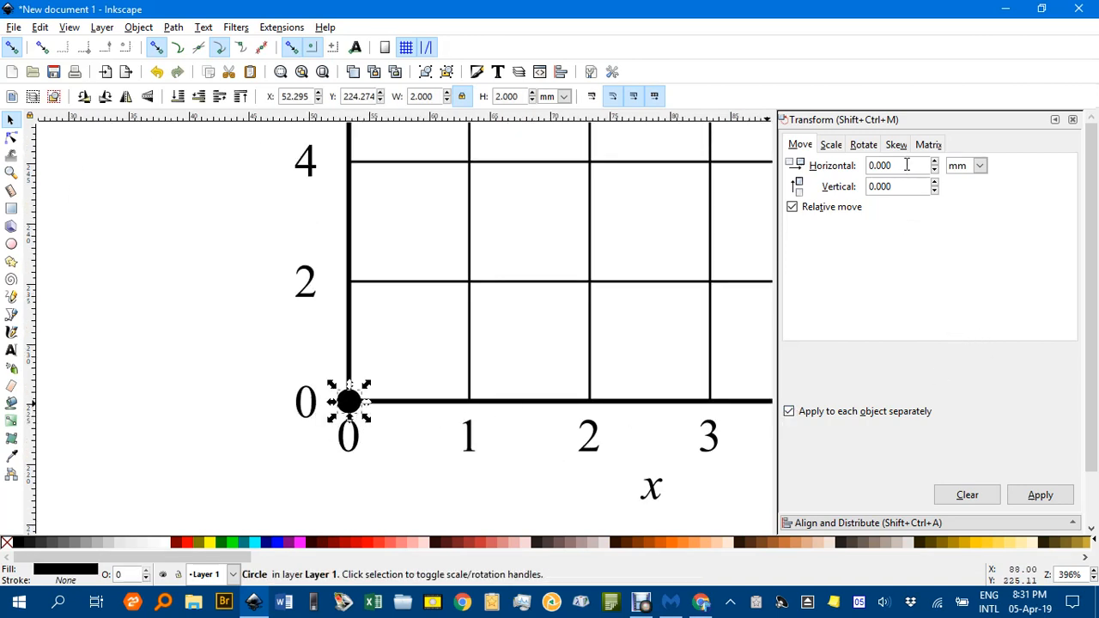
{"action": "left_click_drag", "start_coordinate": [893, 166], "coordinate": [840, 169]}
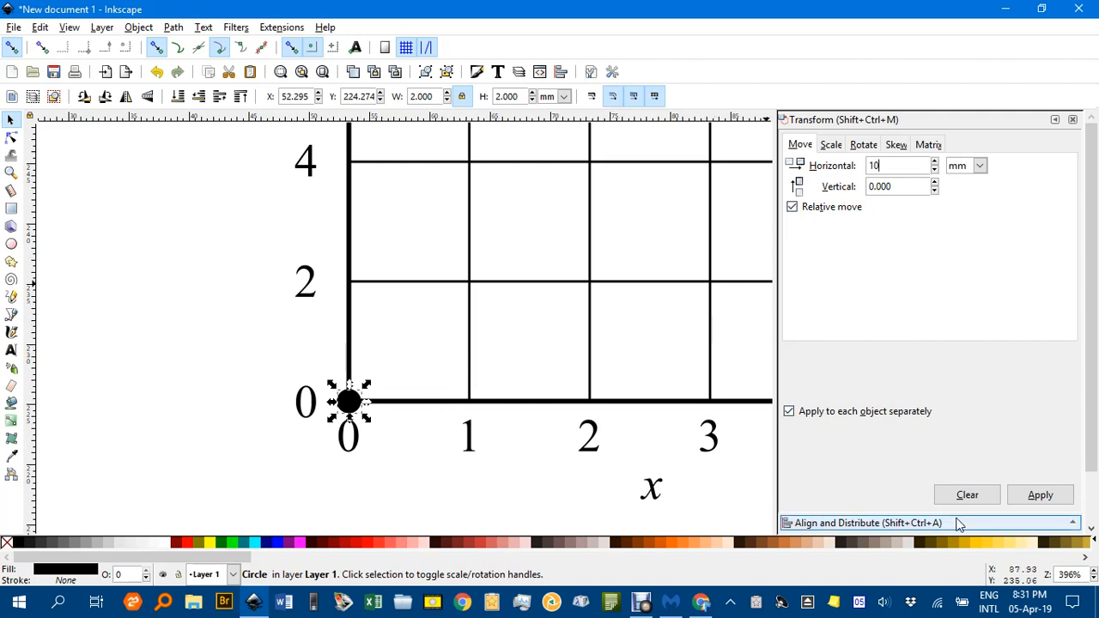
{"action": "left_click", "coordinate": [1041, 497]}
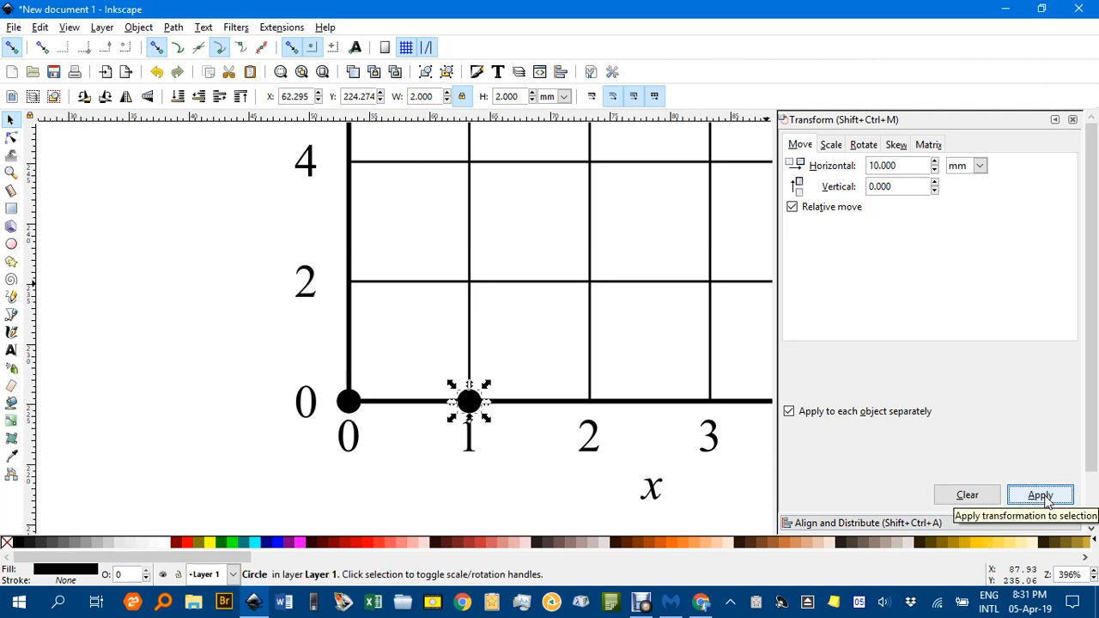
- Duplicate the dot four more times, moving each copy another 10 mm horizontally to x = 2, 3, 4 and 5
{"action": "key", "text": "ctrl+d"}
{"action": "left_click", "coordinate": [1042, 496]}
{"action": "key", "text": "ctrl+d"}
{"action": "left_click", "coordinate": [1042, 497]}
{"action": "key", "text": "ctrl+d"}
{"action": "left_click", "coordinate": [1045, 498]}
{"action": "key", "text": "ctrl+d"}
{"action": "left_click", "coordinate": [1045, 498]}
{"action": "scroll", "coordinate": [623, 418], "scroll_direction": "down", "scroll_amount": 1}
{"action": "left_click_drag", "start_coordinate": [623, 419], "coordinate": [428, 412]}
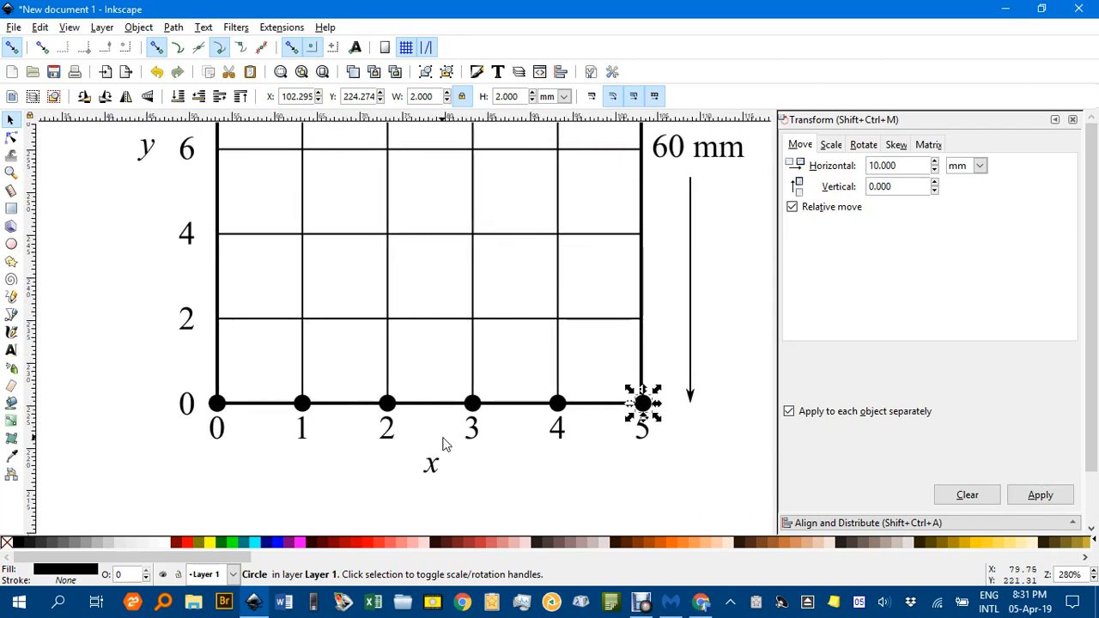
{"action": "left_click", "coordinate": [445, 444]}
- Delete the original dot at the graph's origin
{"action": "left_click_drag", "start_coordinate": [593, 458], "coordinate": [618, 498]}
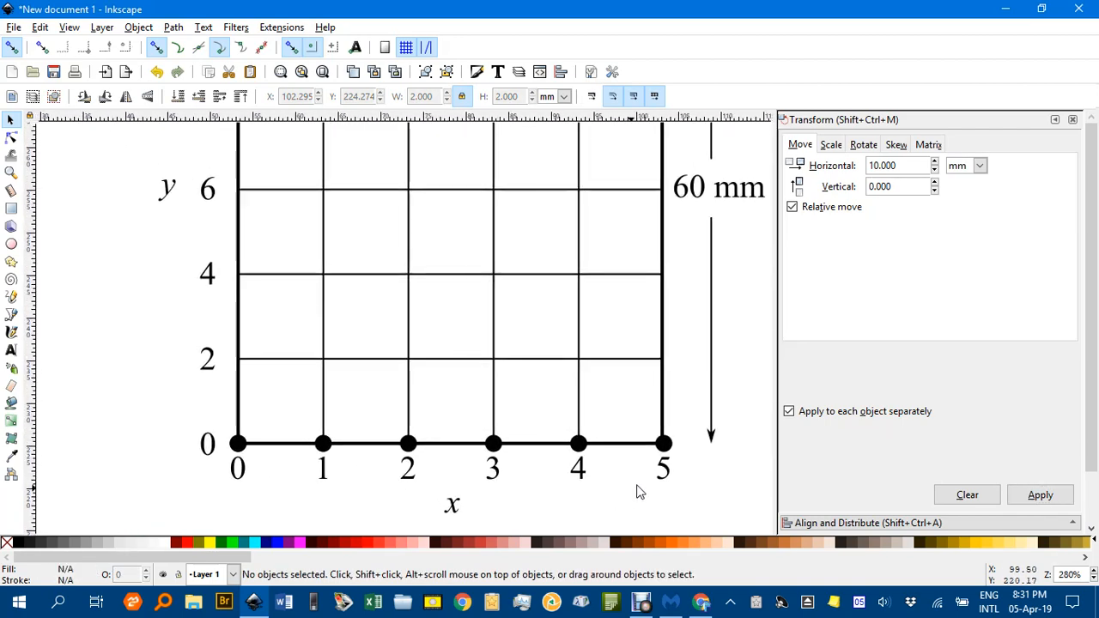
{"action": "left_click_drag", "start_coordinate": [398, 368], "coordinate": [483, 378]}
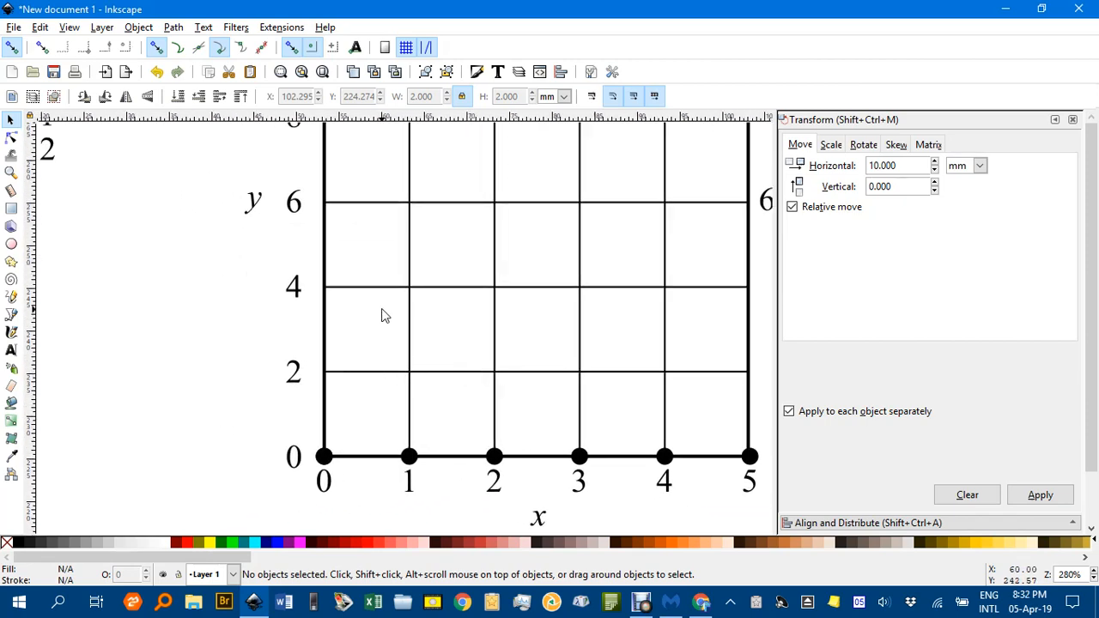
{"action": "left_click_drag", "start_coordinate": [384, 316], "coordinate": [456, 386]}
{"action": "scroll", "coordinate": [429, 326], "scroll_direction": "down", "scroll_amount": 2}
{"action": "left_click_drag", "start_coordinate": [431, 330], "coordinate": [371, 323]}
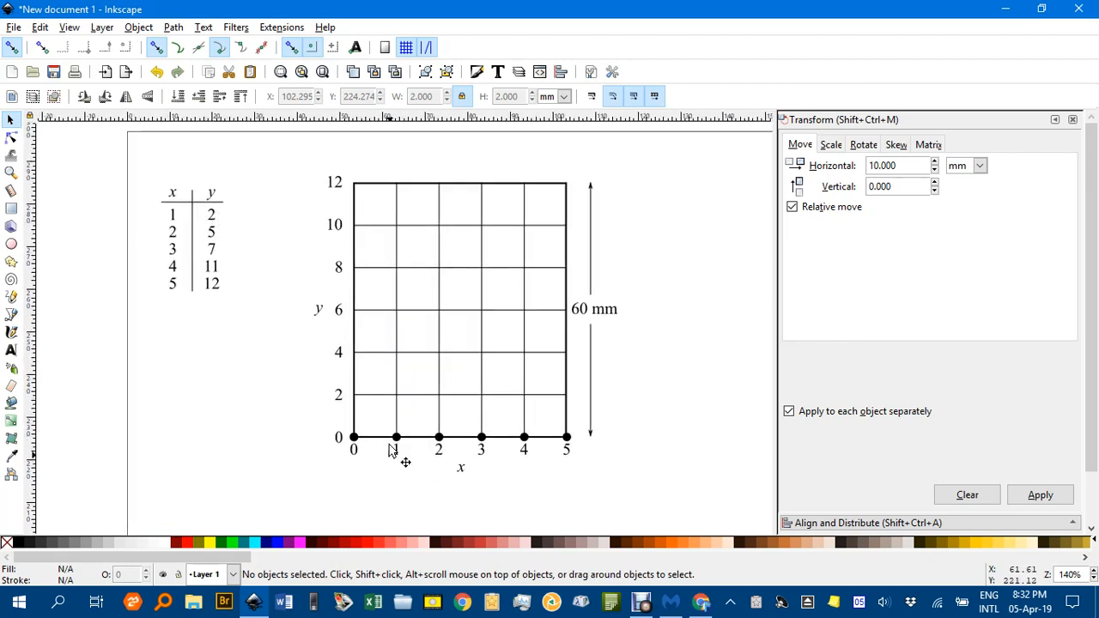
{"action": "scroll", "coordinate": [354, 448], "scroll_direction": "up", "scroll_amount": 2}
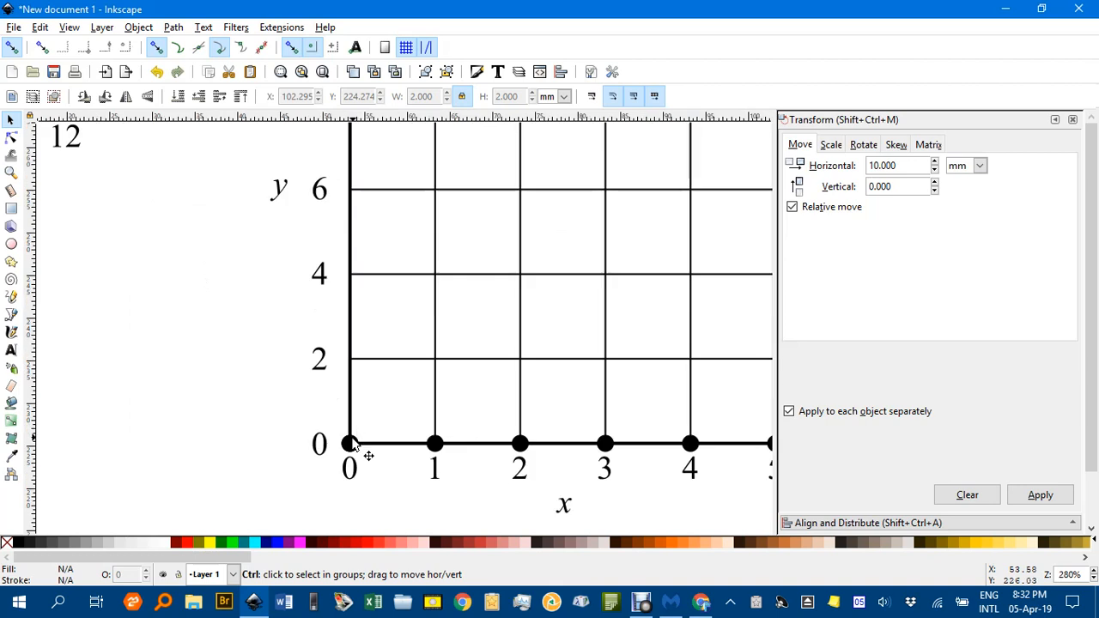
{"action": "left_click", "coordinate": [355, 450], "text": "ctrl"}
{"action": "key", "text": "Escape"}
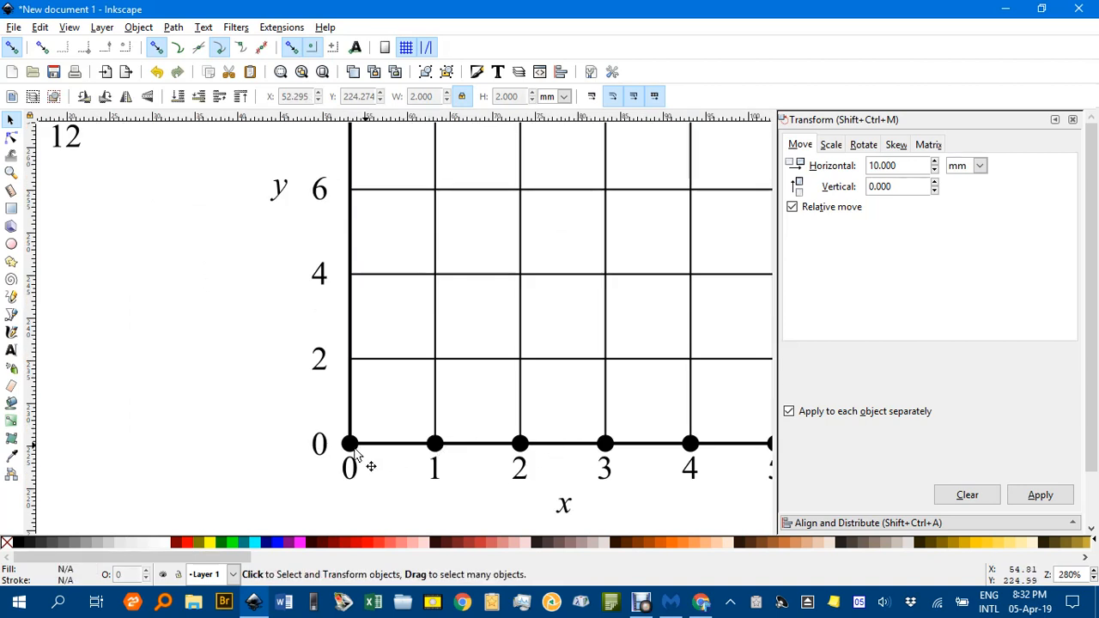
{"action": "left_click", "coordinate": [356, 451]}
{"action": "key", "text": "Delete"}
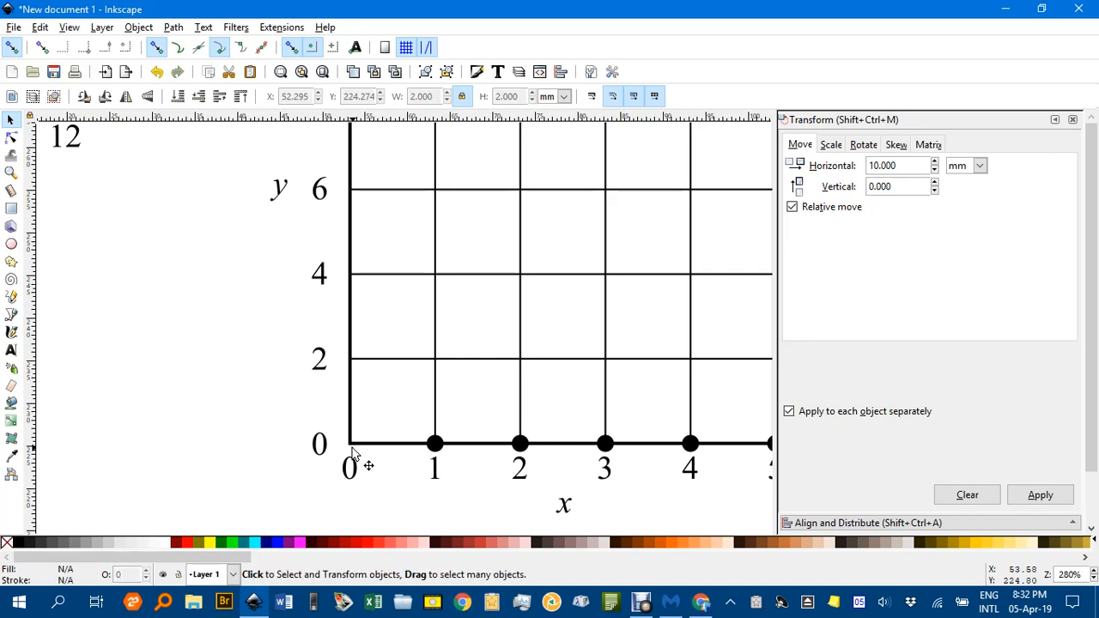
- Enable snapping to path intersections, testing it by moving the x = 1 dot to grid point (1, 2) and undoing its moves
{"action": "scroll", "coordinate": [449, 421], "scroll_direction": "down", "scroll_amount": 2}
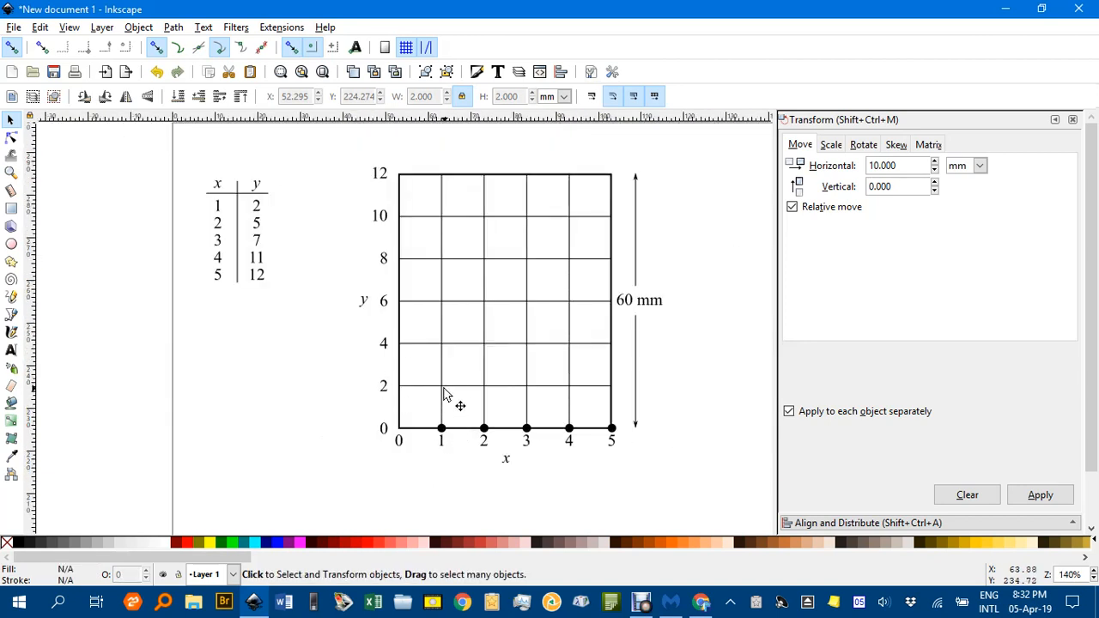
{"action": "scroll", "coordinate": [449, 429], "scroll_direction": "up", "scroll_amount": 3}
{"action": "left_click_drag", "start_coordinate": [442, 431], "coordinate": [453, 336]}
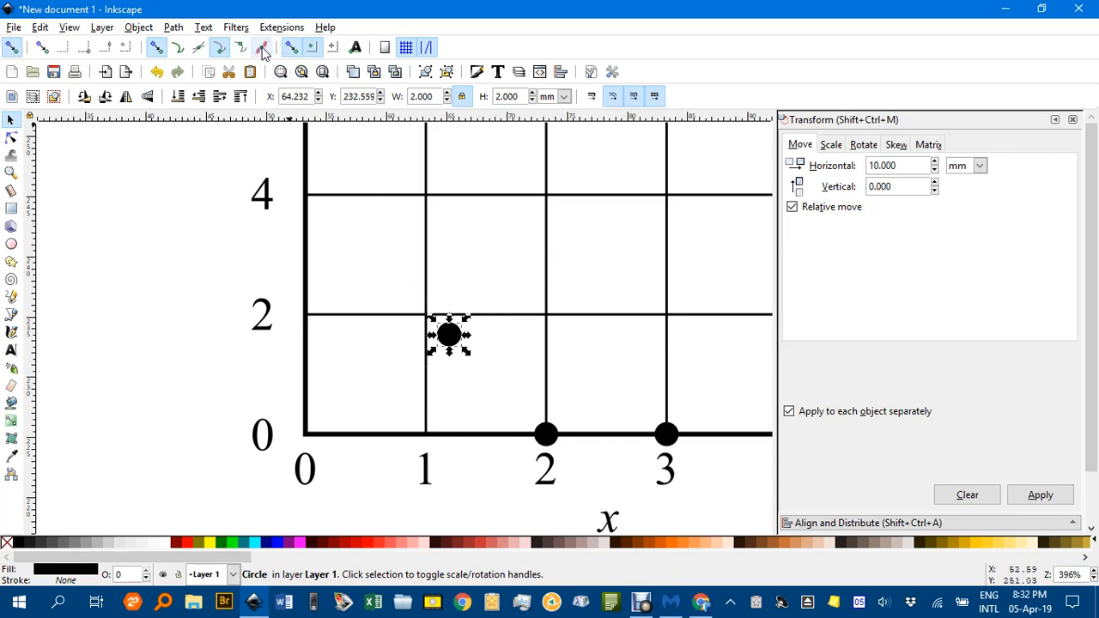
{"action": "left_click", "coordinate": [199, 50]}
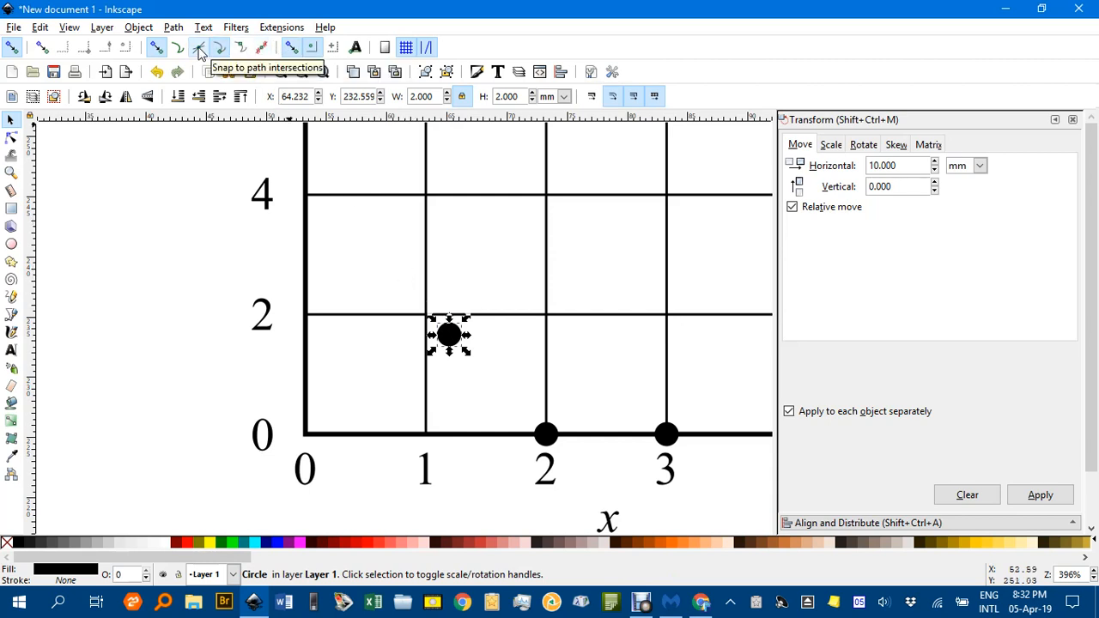
{"action": "left_click_drag", "start_coordinate": [445, 336], "coordinate": [418, 309]}
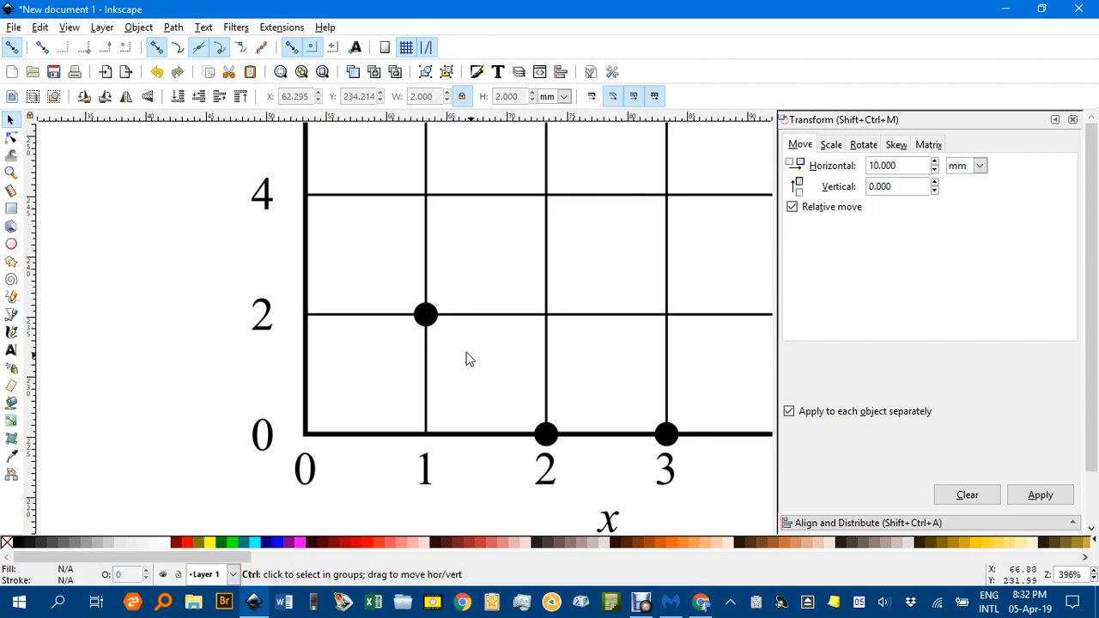
{"action": "key", "text": "ctrl+z"}
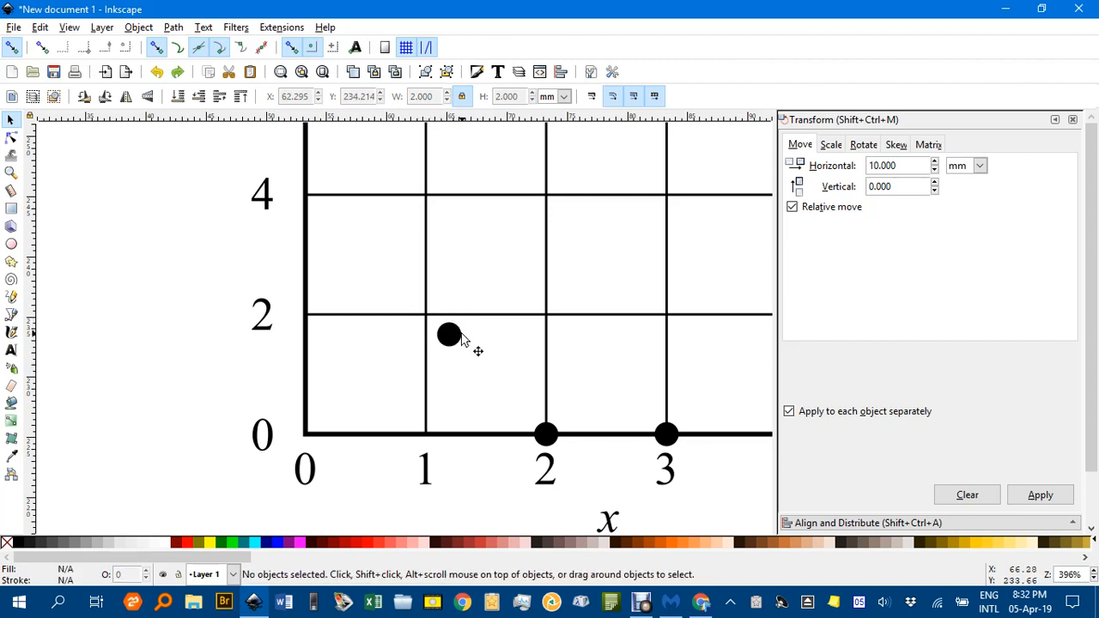
{"action": "key", "text": "ctrl+z"}
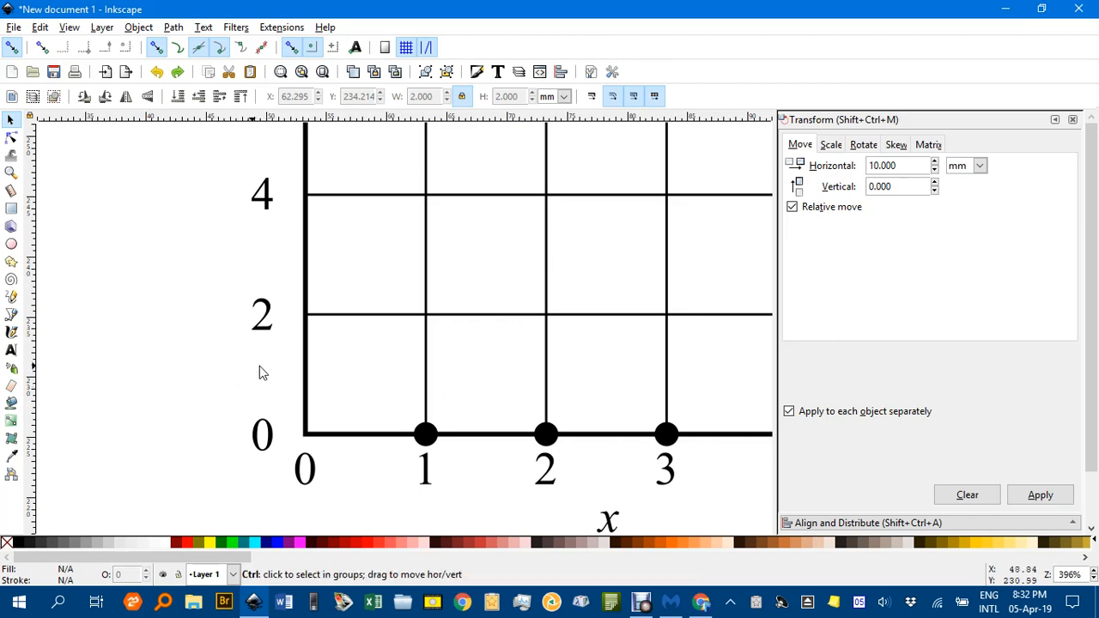
- Examine the x–y data table, the graph's height dimension and the translate formula Hy/ymax in the yellow box
{"action": "scroll", "coordinate": [275, 369], "scroll_direction": "down", "scroll_amount": 2}
{"action": "left_click_drag", "start_coordinate": [323, 345], "coordinate": [346, 441]}
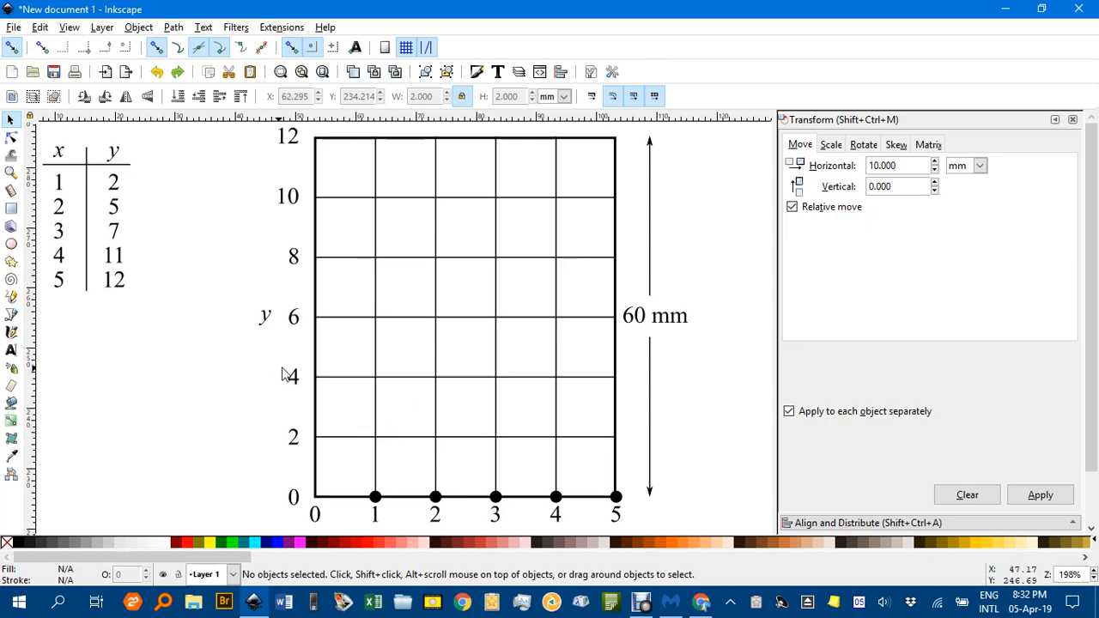
{"action": "left_click_drag", "start_coordinate": [292, 375], "coordinate": [489, 306]}
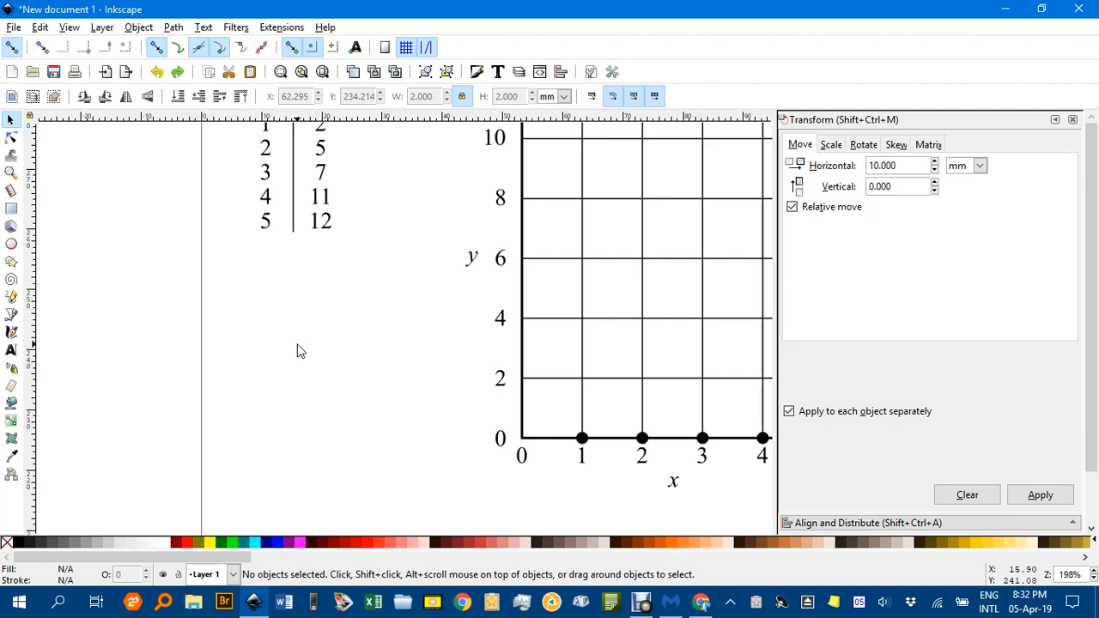
{"action": "key", "text": "ctrl"}
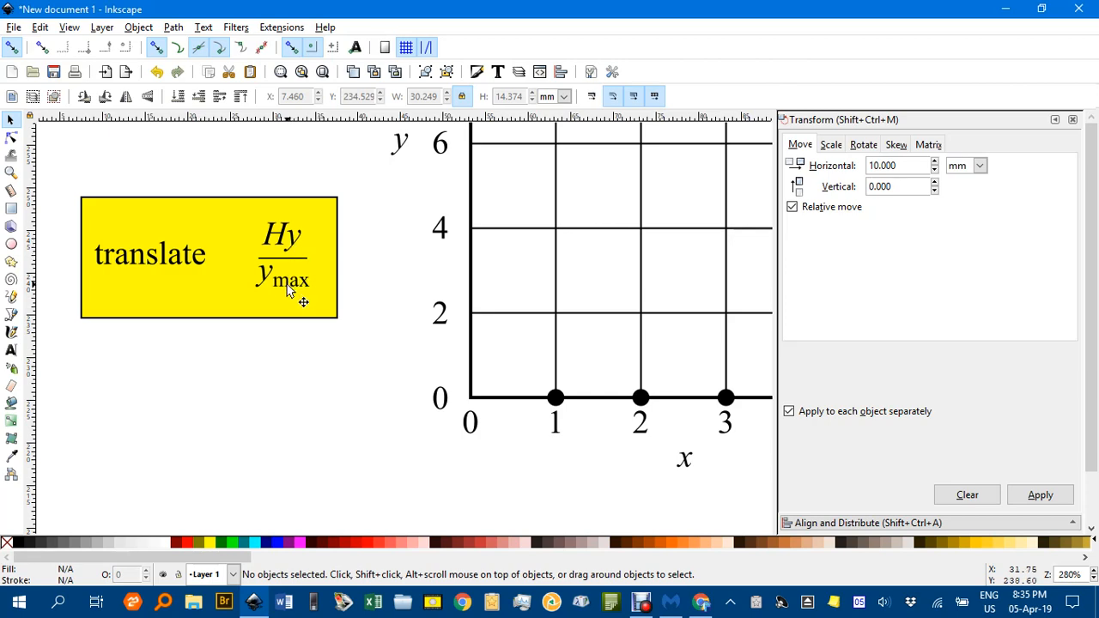
{"action": "scroll", "coordinate": [314, 289], "scroll_direction": "down", "scroll_amount": 3}
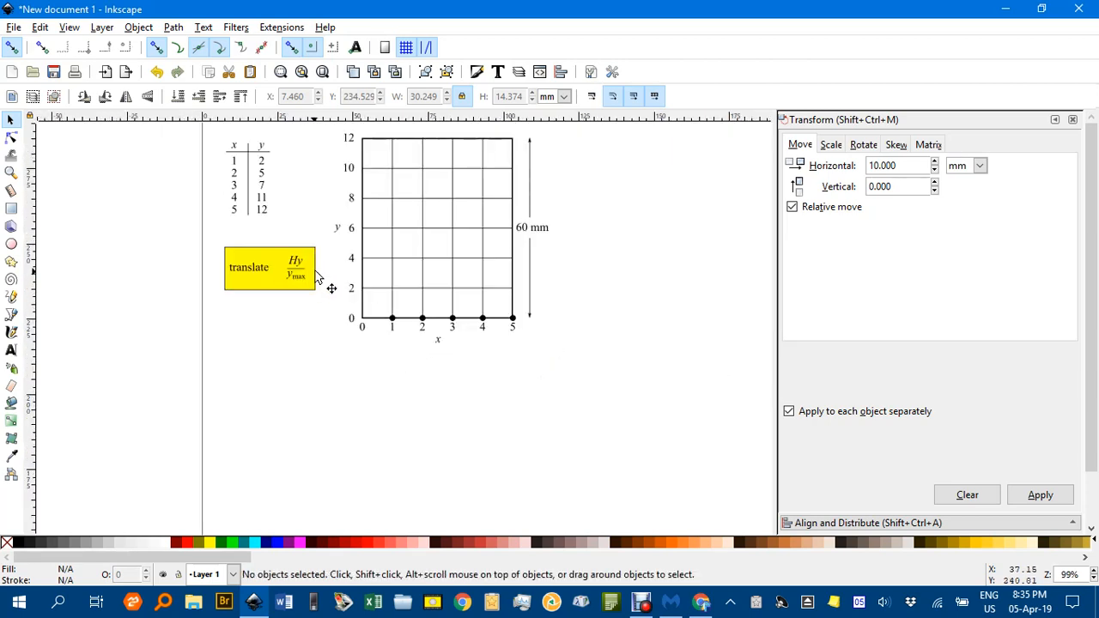
{"action": "scroll", "coordinate": [328, 291], "scroll_direction": "up", "scroll_amount": 1}
{"action": "scroll", "coordinate": [318, 299], "scroll_direction": "up", "scroll_amount": 2}
{"action": "left_click_drag", "start_coordinate": [751, 268], "coordinate": [658, 341]}
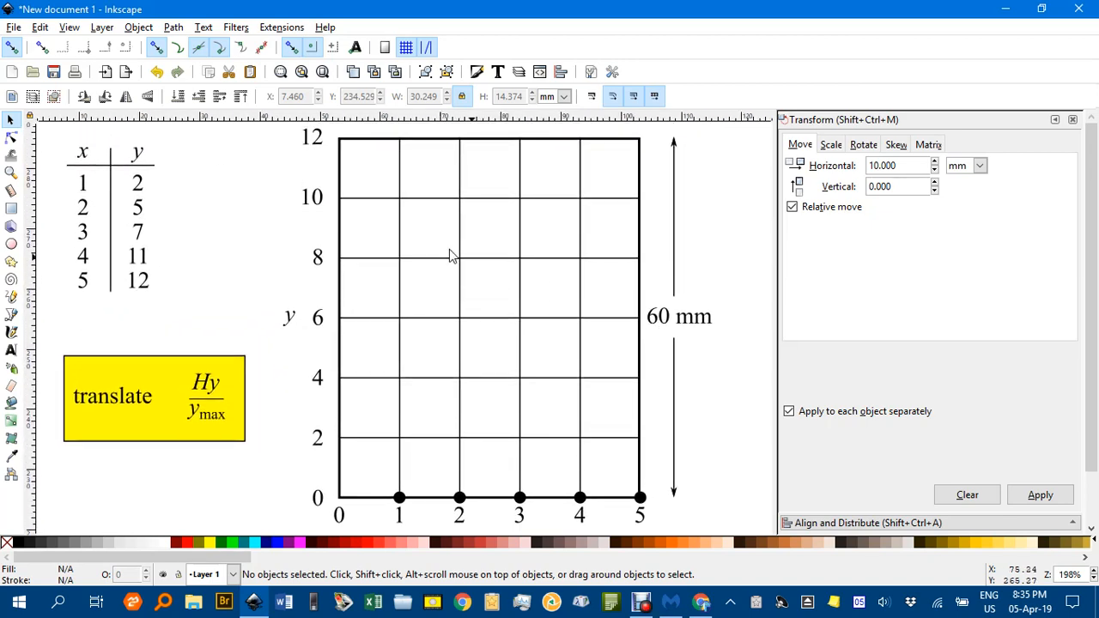
{"action": "left_click_drag", "start_coordinate": [319, 258], "coordinate": [376, 151]}
{"action": "left_click_drag", "start_coordinate": [239, 216], "coordinate": [307, 345]}
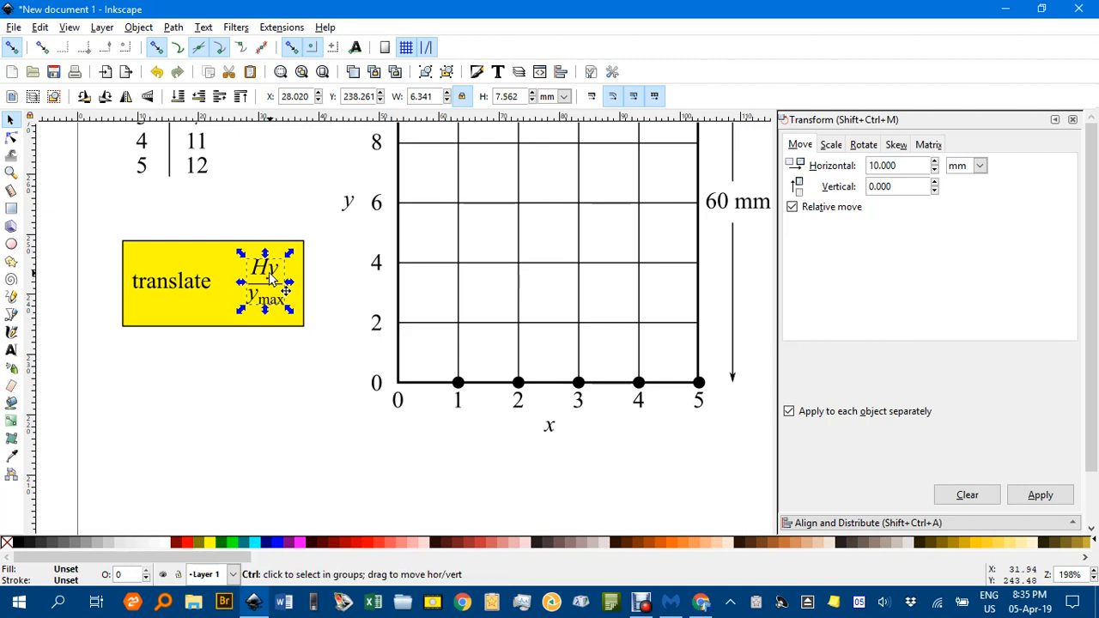
- Duplicate the Hy/ymax formula below the yellow box and change the copy to 60y over 12
{"action": "left_click_drag", "start_coordinate": [273, 282], "coordinate": [256, 368]}
{"action": "key", "text": "t"}
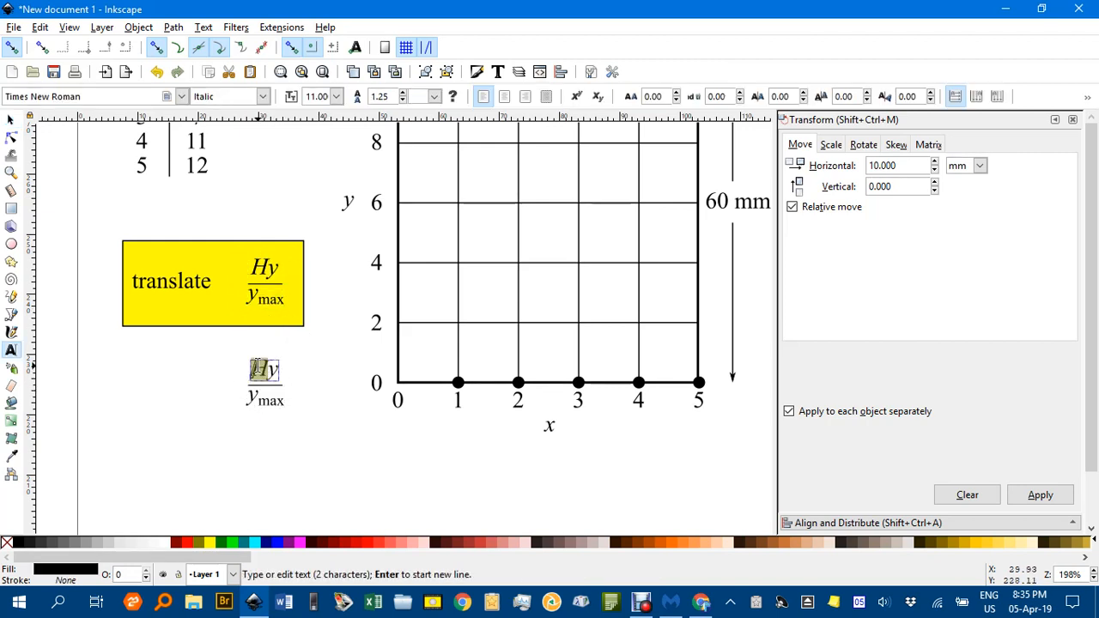
{"action": "type", "text": "δ"}
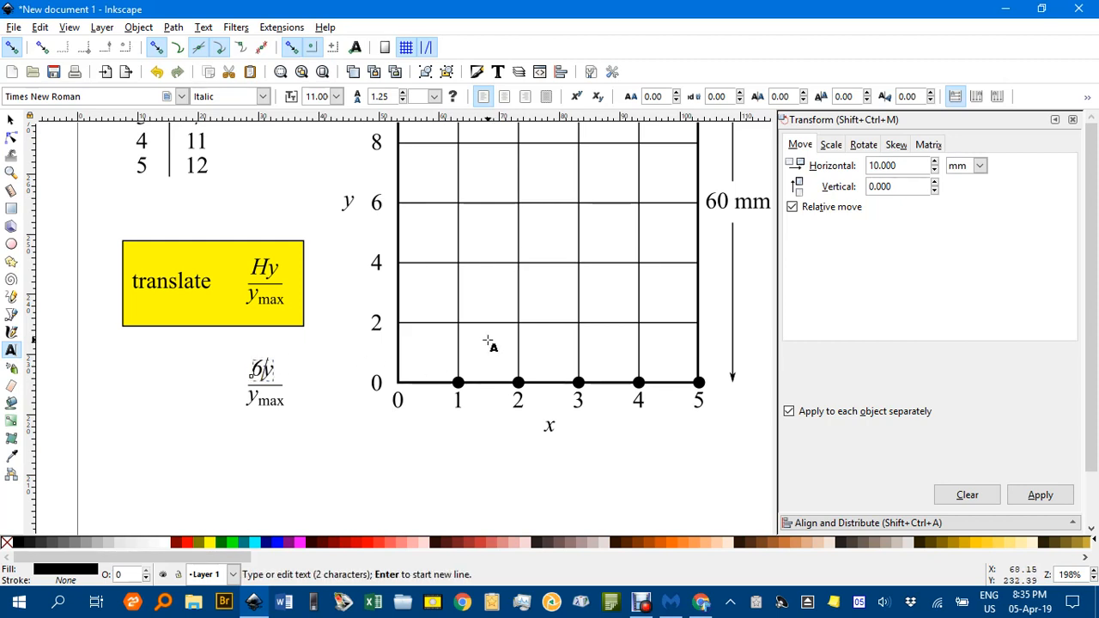
{"action": "left_click_drag", "start_coordinate": [275, 367], "coordinate": [260, 370]}
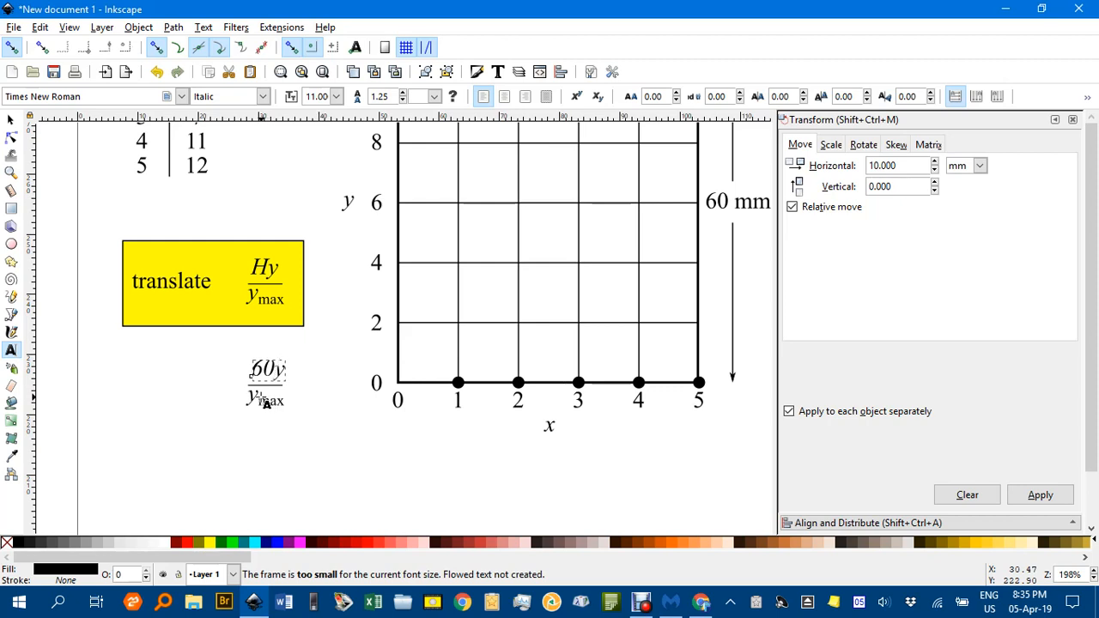
{"action": "left_click_drag", "start_coordinate": [250, 396], "coordinate": [273, 360]}
{"action": "type", "text": "12"}
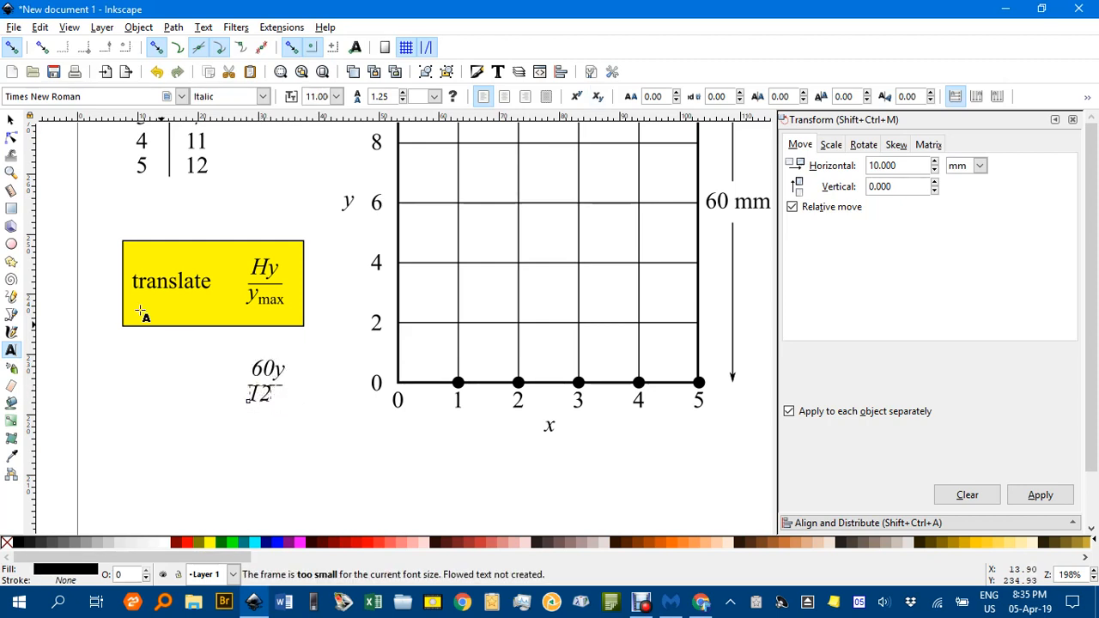
- Duplicate the 60y/12 fraction directly below itself and change the copy's numerator to 5y
{"action": "left_click", "coordinate": [10, 119]}
{"action": "left_click", "coordinate": [228, 343]}
{"action": "left_click_drag", "start_coordinate": [227, 343], "coordinate": [305, 445]}
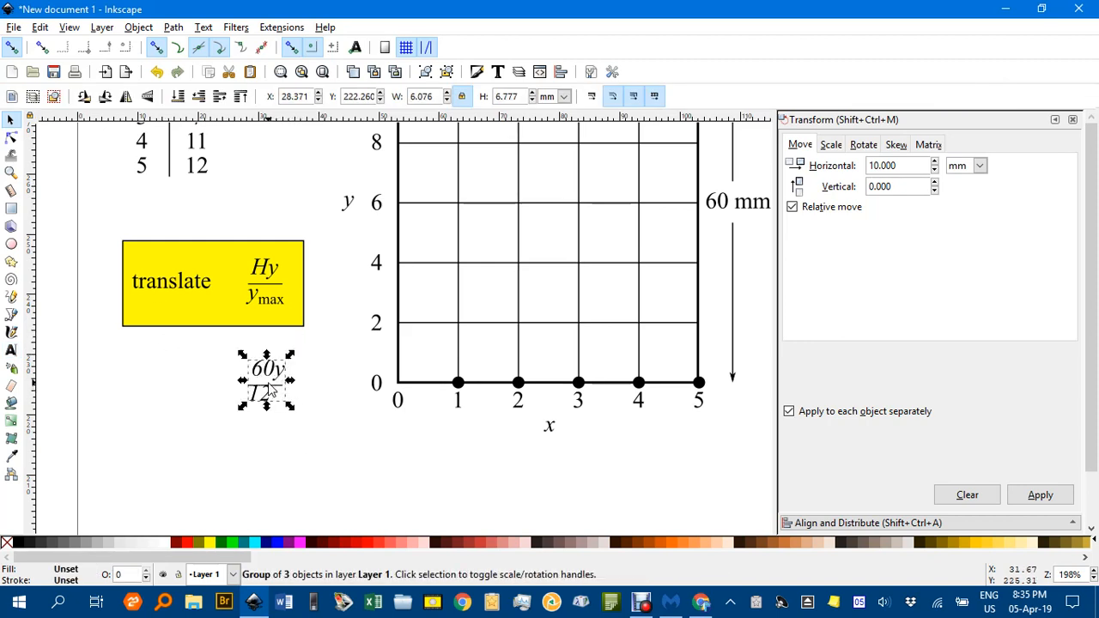
{"action": "key", "text": "Escape"}
{"action": "left_click_drag", "start_coordinate": [230, 349], "coordinate": [293, 411]}
{"action": "key", "text": "ctrl+d"}
{"action": "left_click_drag", "start_coordinate": [276, 369], "coordinate": [251, 433]}
{"action": "key", "text": "t"}
{"action": "type", "text": "5y"}
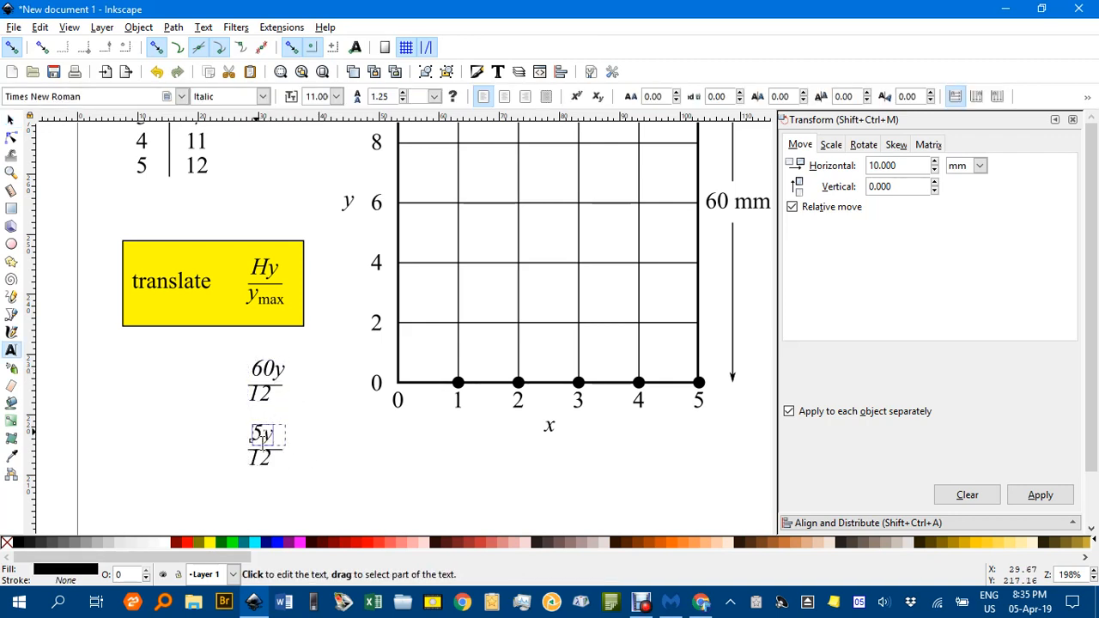
- Remove the denominator 12 and the fraction line beneath 5y
{"action": "left_click_drag", "start_coordinate": [272, 460], "coordinate": [248, 461]}
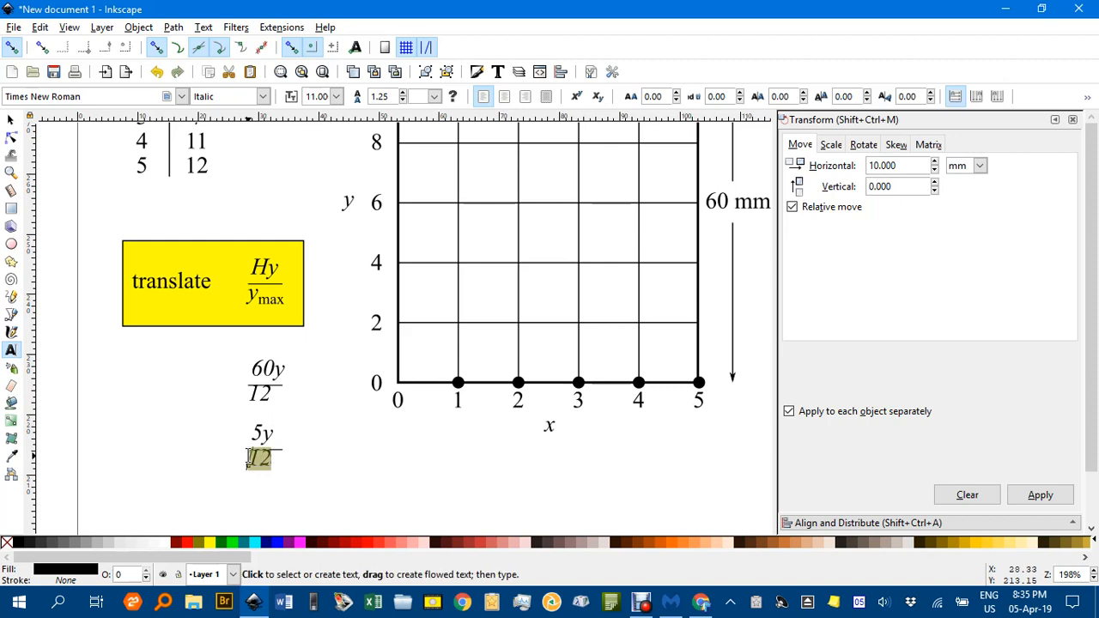
{"action": "key", "text": "BackSpace"}
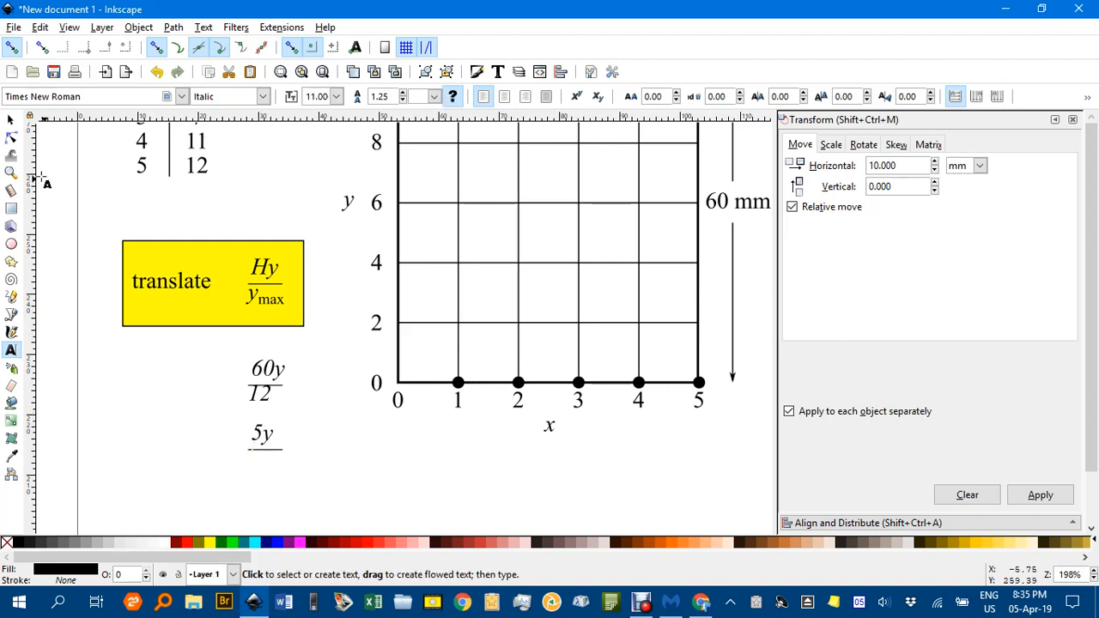
{"action": "left_click", "coordinate": [10, 119]}
{"action": "left_click", "coordinate": [264, 448]}
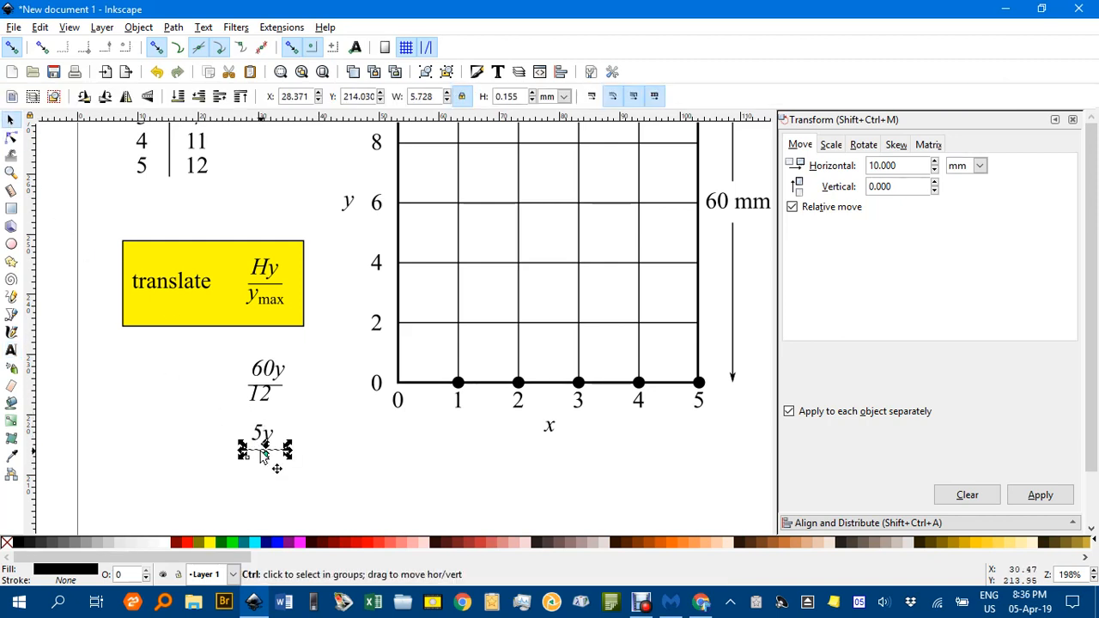
{"action": "key", "text": "Delete"}
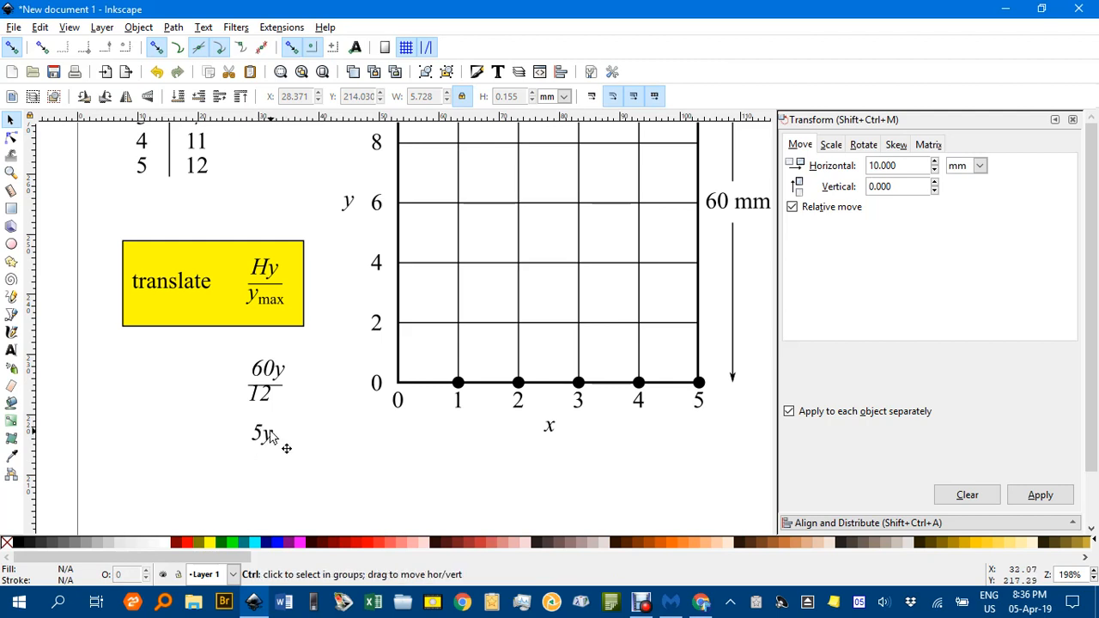
{"action": "scroll", "coordinate": [268, 439], "scroll_direction": "up", "scroll_amount": 1}
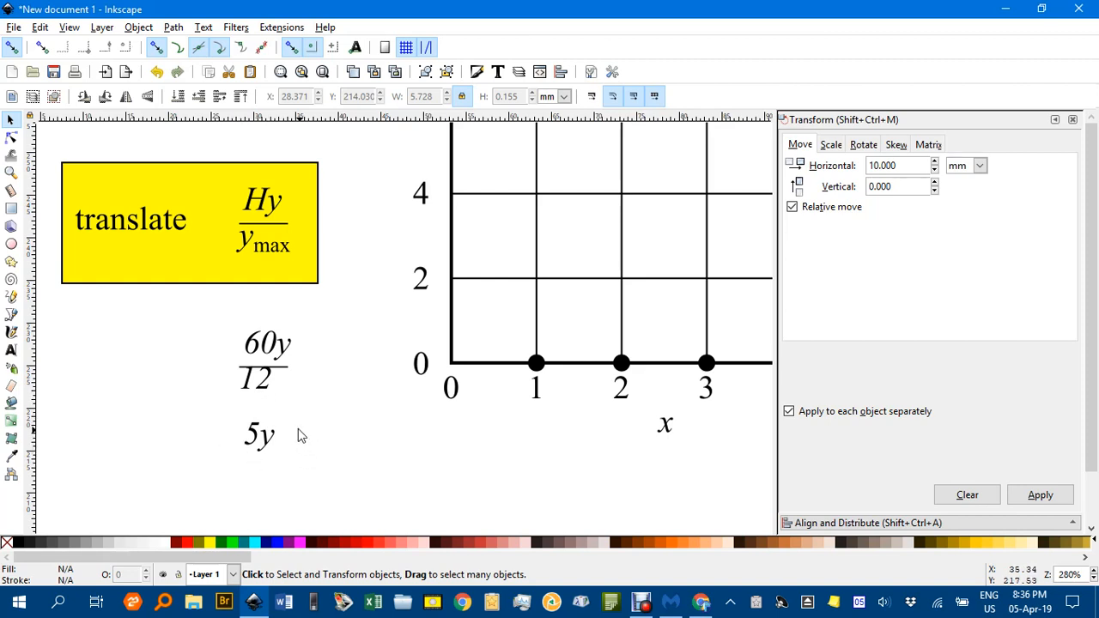
{"action": "scroll", "coordinate": [277, 432], "scroll_direction": "down", "scroll_amount": 1}
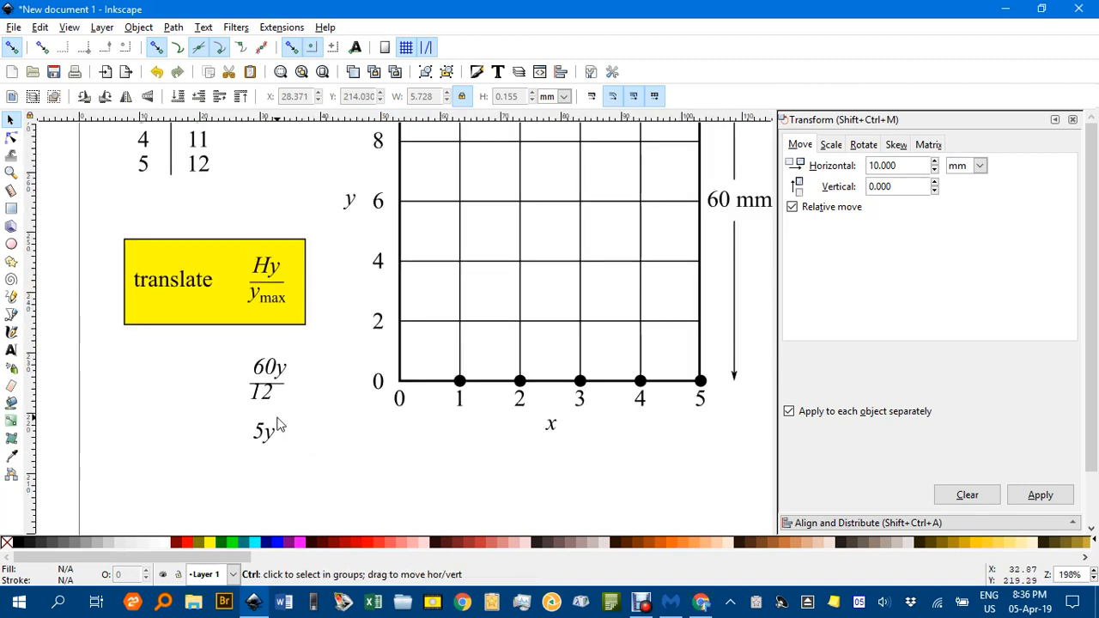
- Translate the dot at x = 1 by 0 mm horizontally and 5*2 mm vertically as a relative move
{"action": "scroll", "coordinate": [283, 412], "scroll_direction": "down", "scroll_amount": 1}
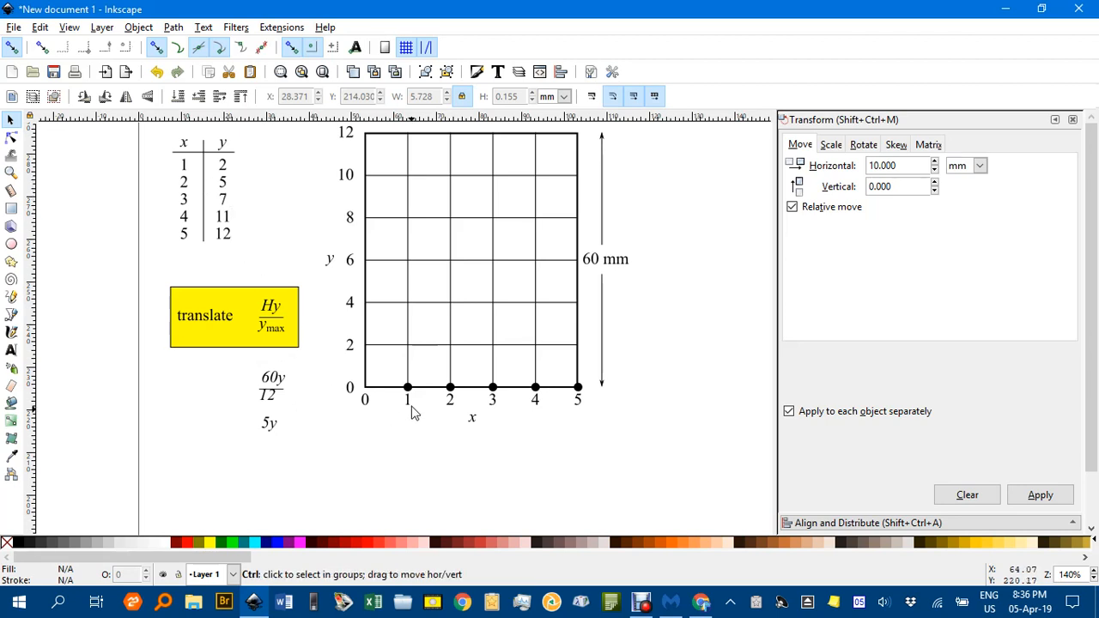
{"action": "scroll", "coordinate": [408, 388], "scroll_direction": "up", "scroll_amount": 1}
{"action": "left_click", "coordinate": [408, 387], "text": "ctrl"}
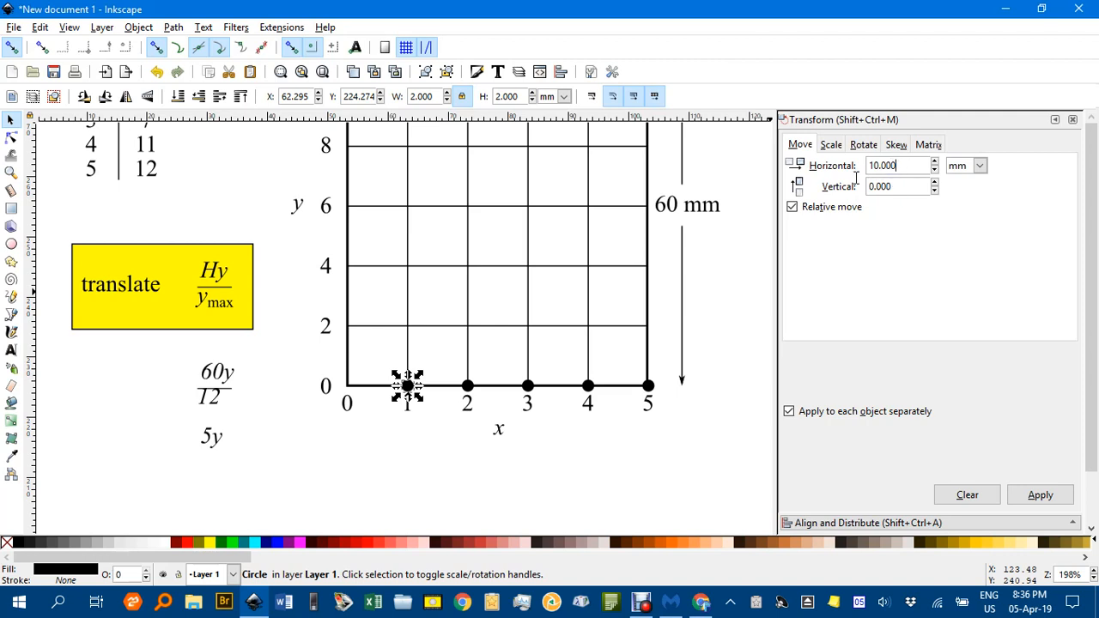
{"action": "type", "text": "0"}
{"action": "key", "text": "Tab"}
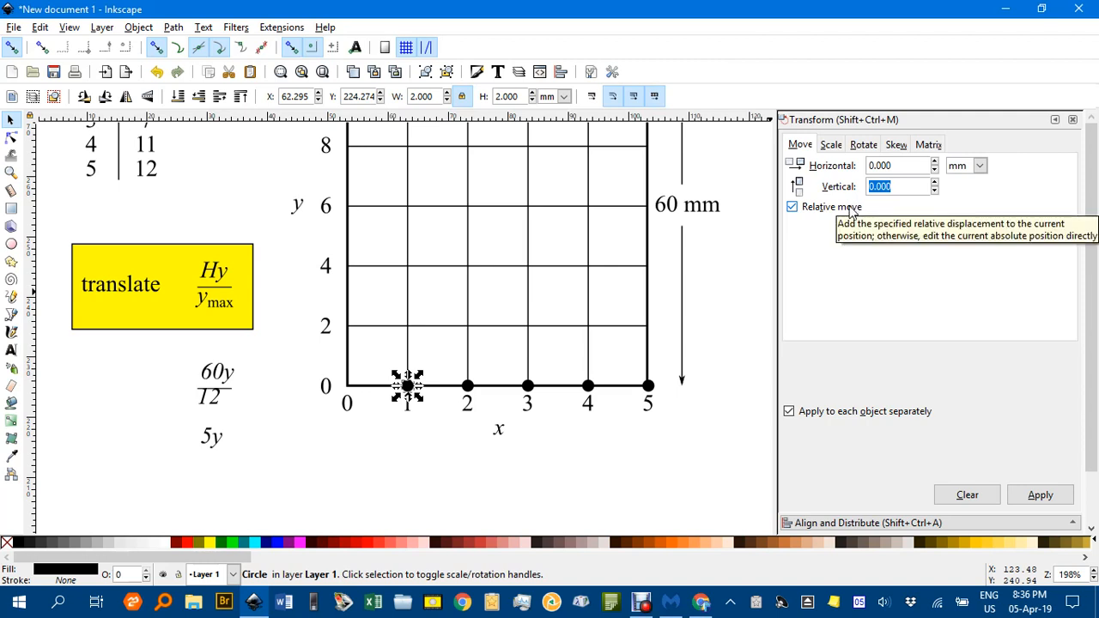
{"action": "type", "text": "5"}
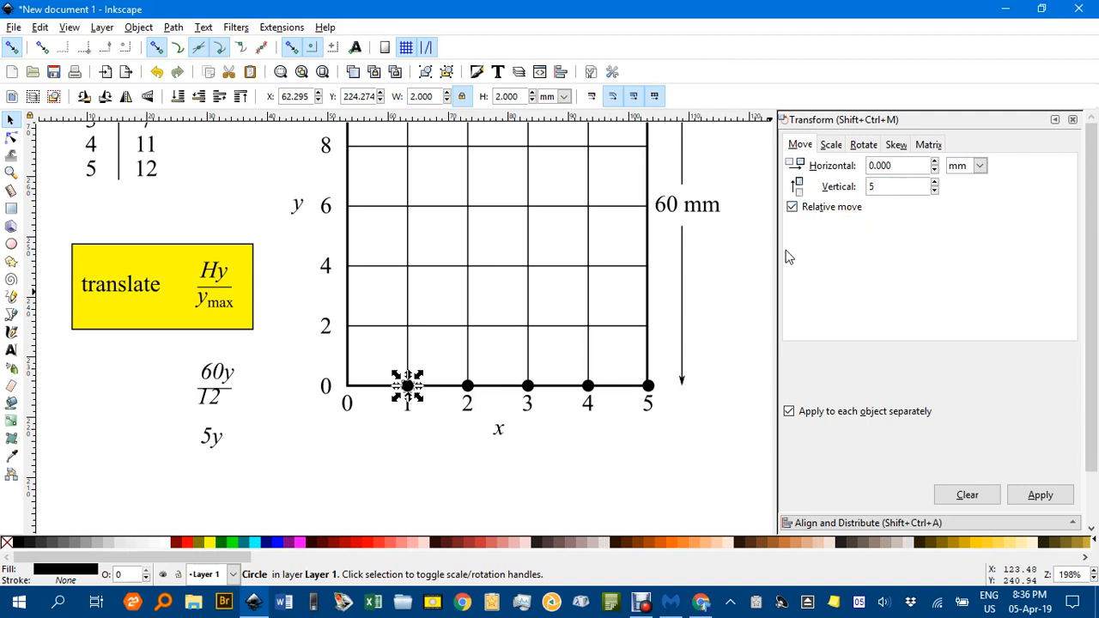
{"action": "scroll", "coordinate": [121, 265], "scroll_direction": "up", "scroll_amount": 3}
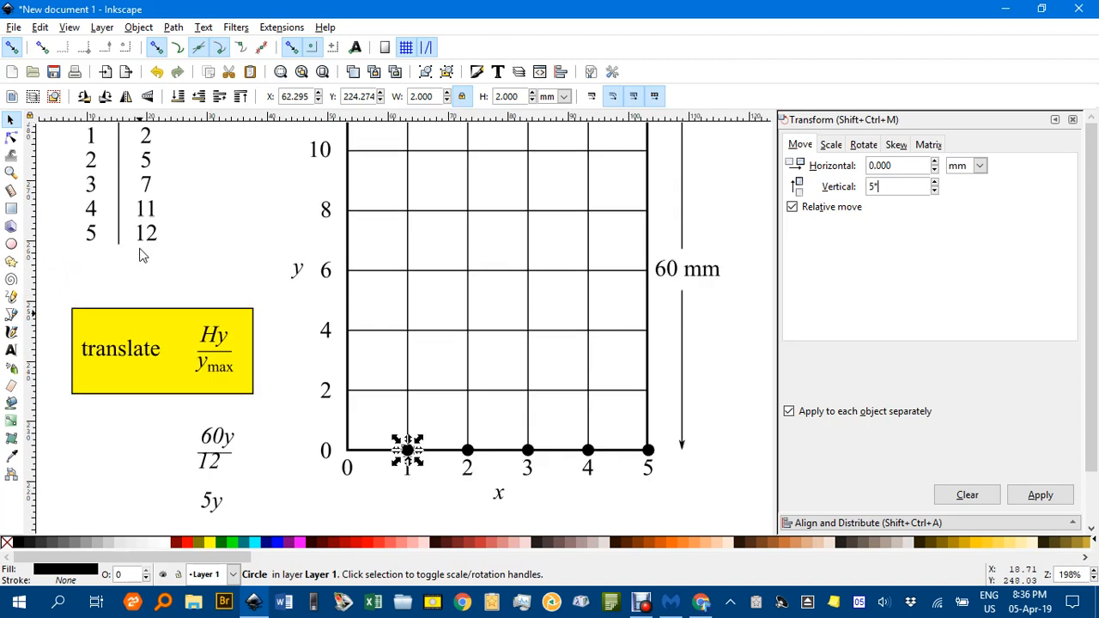
{"action": "type", "text": "*2"}
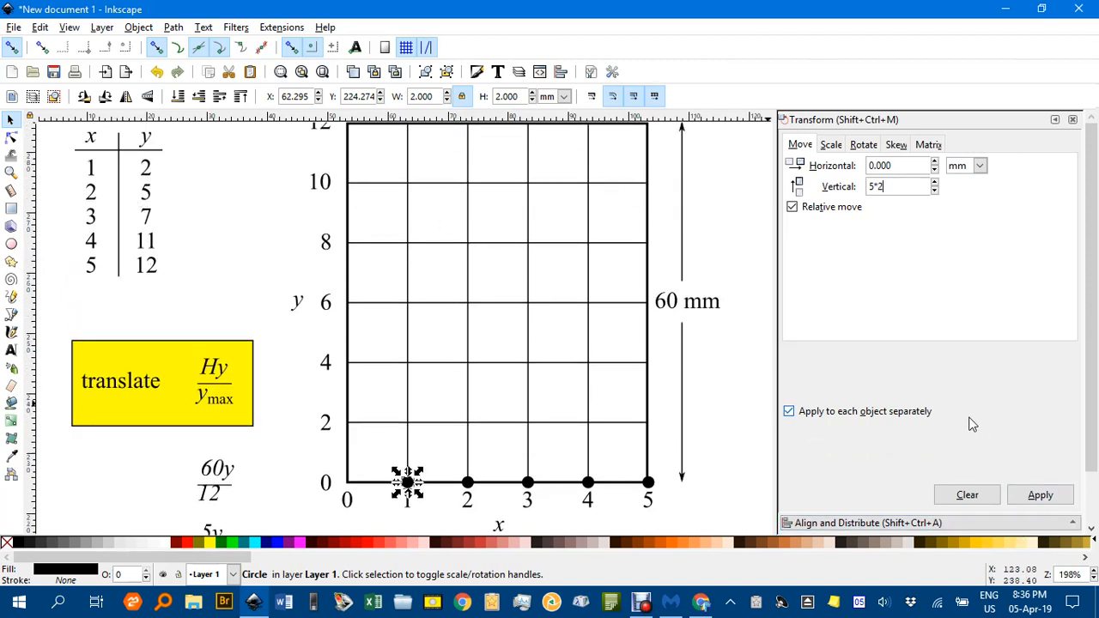
{"action": "left_click", "coordinate": [1041, 496]}
{"action": "left_click", "coordinate": [727, 382]}
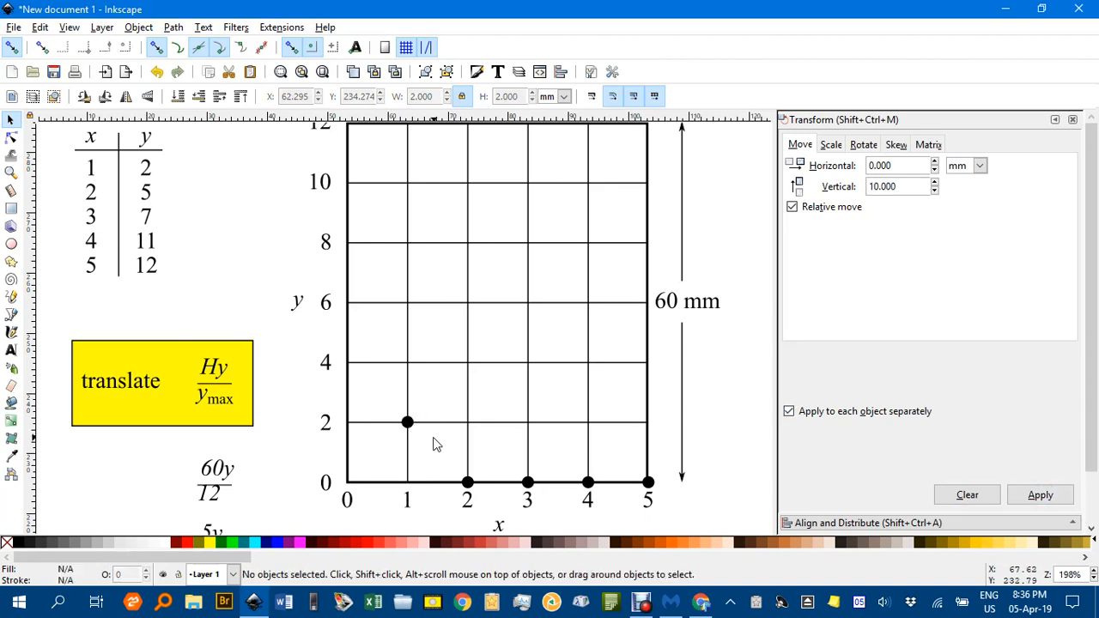
- Translate the dot at x = 2 vertically by 5*5 mm, then deselect it
{"action": "key", "text": "ctrl"}
{"action": "left_click", "coordinate": [470, 483], "text": "ctrl"}
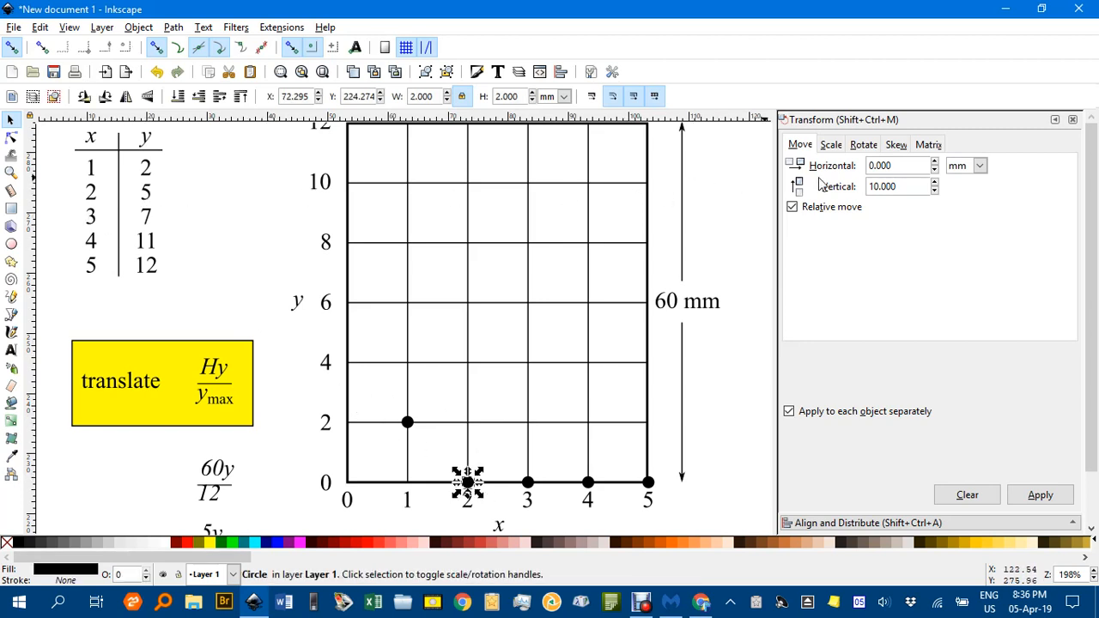
{"action": "left_click_drag", "start_coordinate": [921, 186], "coordinate": [855, 191]}
{"action": "type", "text": "5"}
{"action": "type", "text": "*5"}
{"action": "left_click", "coordinate": [1040, 496]}
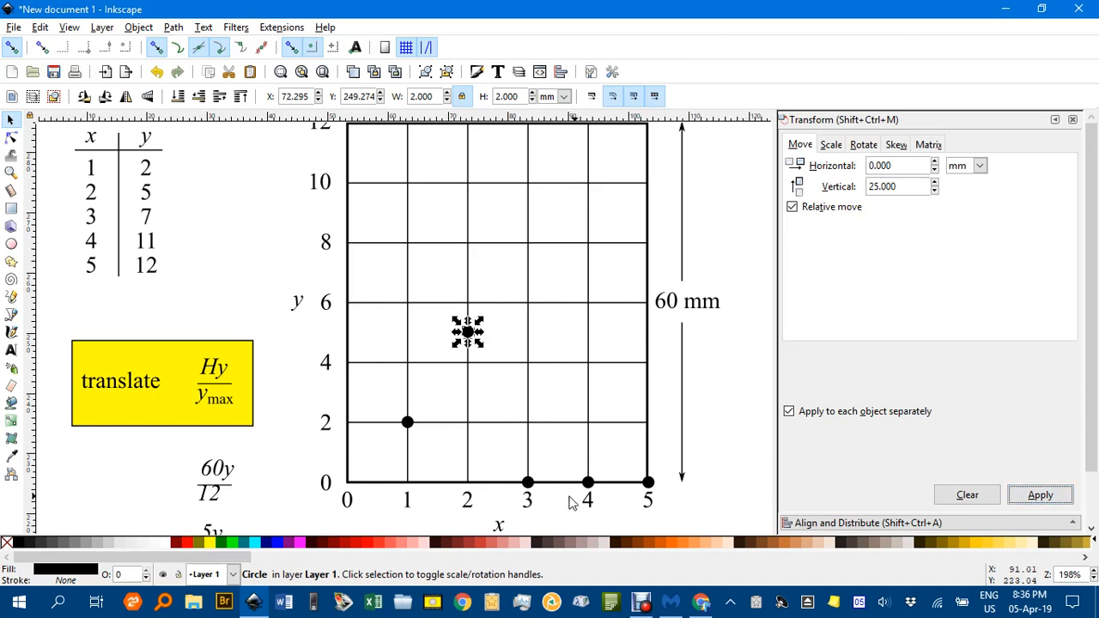
{"action": "left_click", "coordinate": [510, 344]}
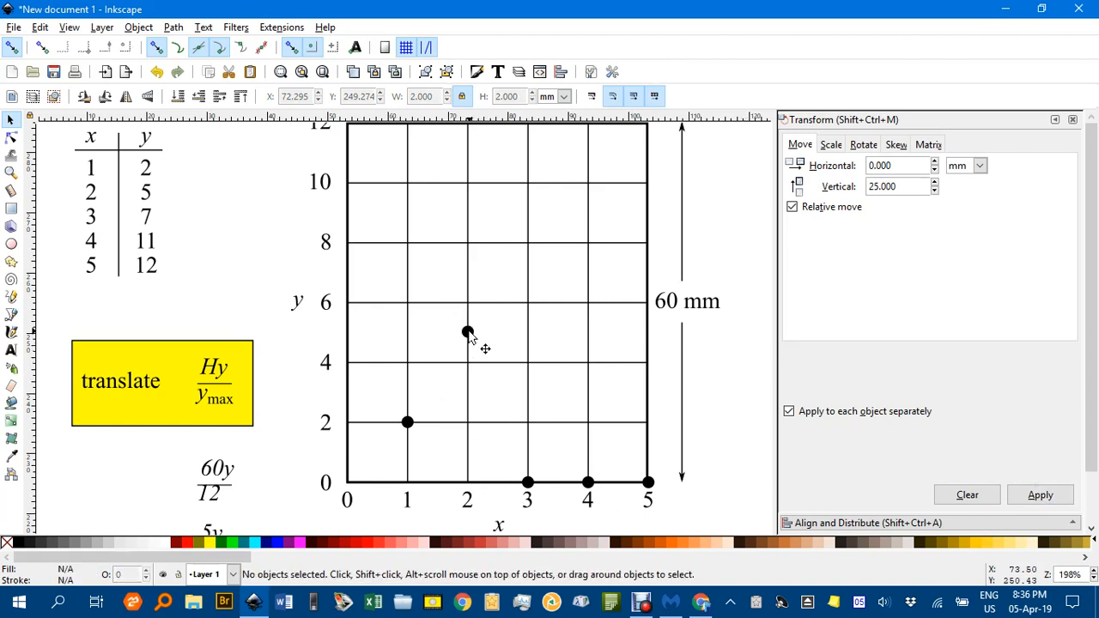
- Translate the dot at x = 3 vertically by 35 mm, five times its y value of 7
{"action": "left_click", "coordinate": [527, 484]}
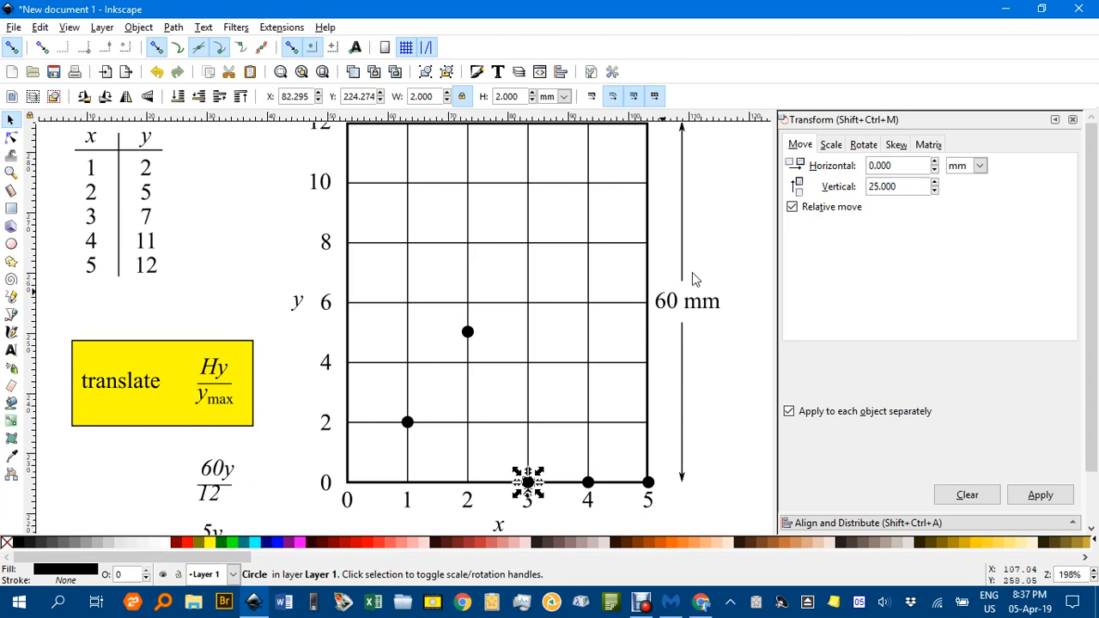
{"action": "left_click_drag", "start_coordinate": [904, 189], "coordinate": [866, 195]}
{"action": "left_click", "coordinate": [1040, 495]}
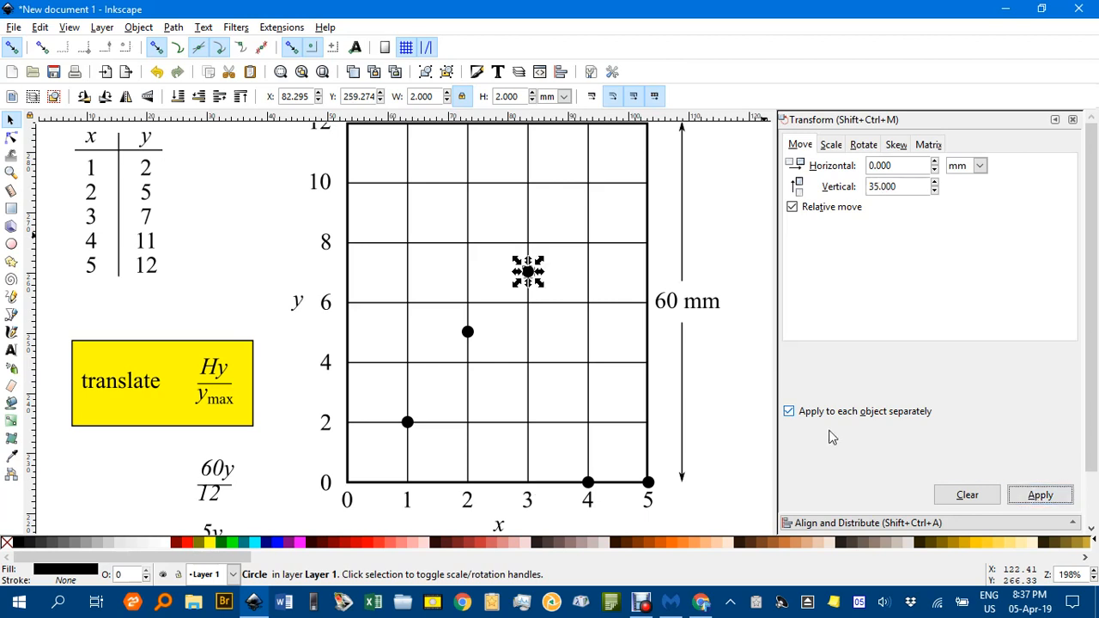
- Translate the dot at x = 4 vertically by 55 mm, five times its y value of 11
{"action": "left_click", "coordinate": [589, 483]}
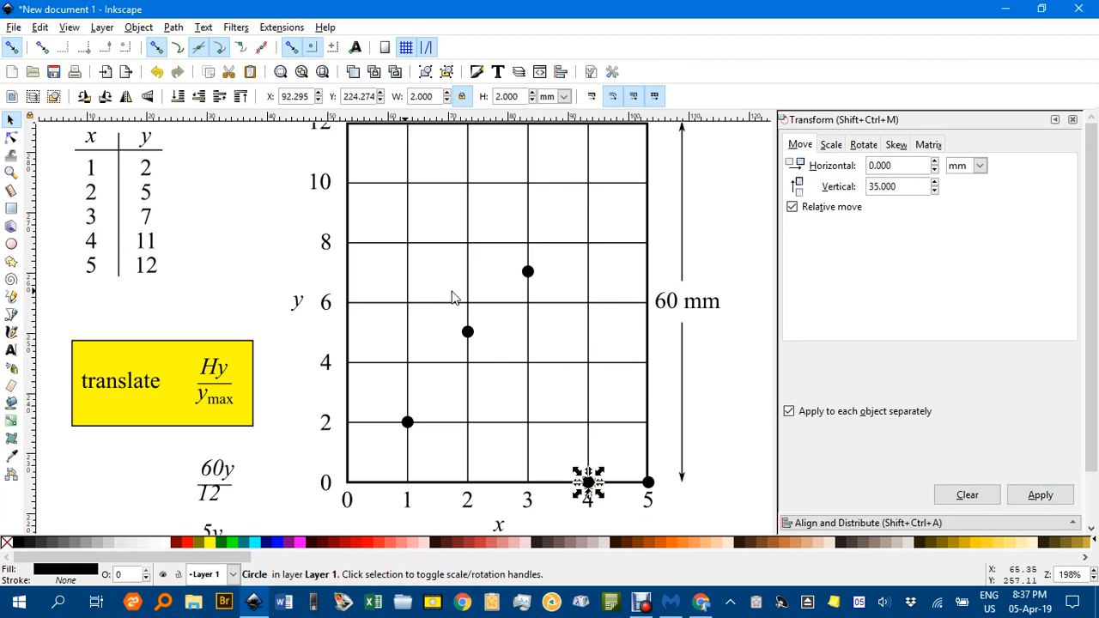
{"action": "left_click_drag", "start_coordinate": [911, 186], "coordinate": [818, 187]}
{"action": "type", "text": "5"}
{"action": "left_click", "coordinate": [1041, 496]}
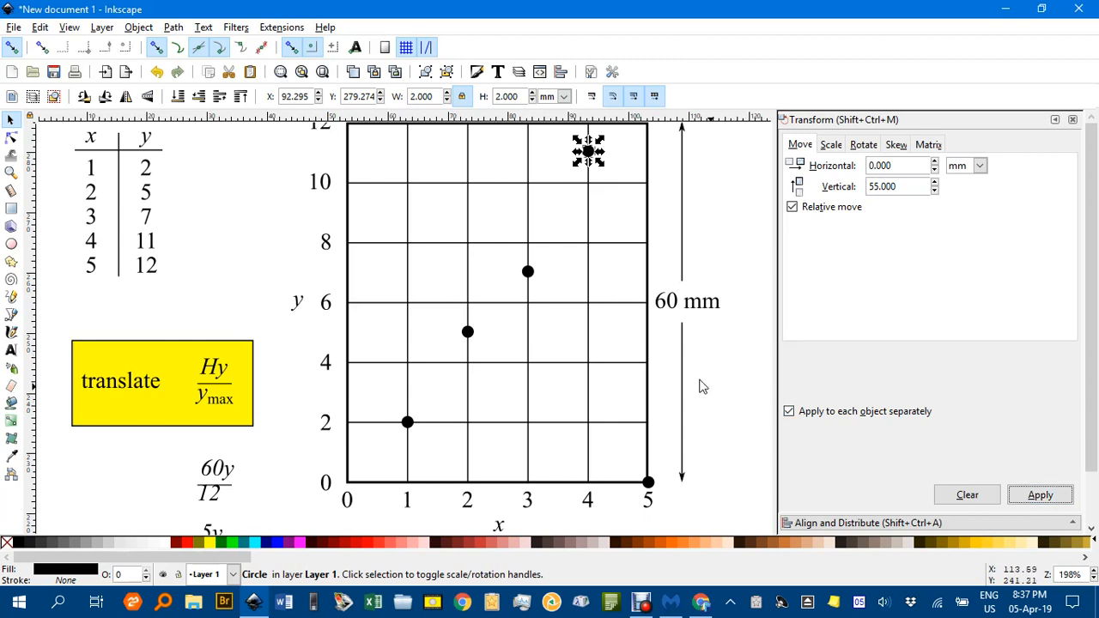
- Translate the dot at x = 5 vertically by 5*12 mm and deselect it
{"action": "left_click", "coordinate": [650, 485]}
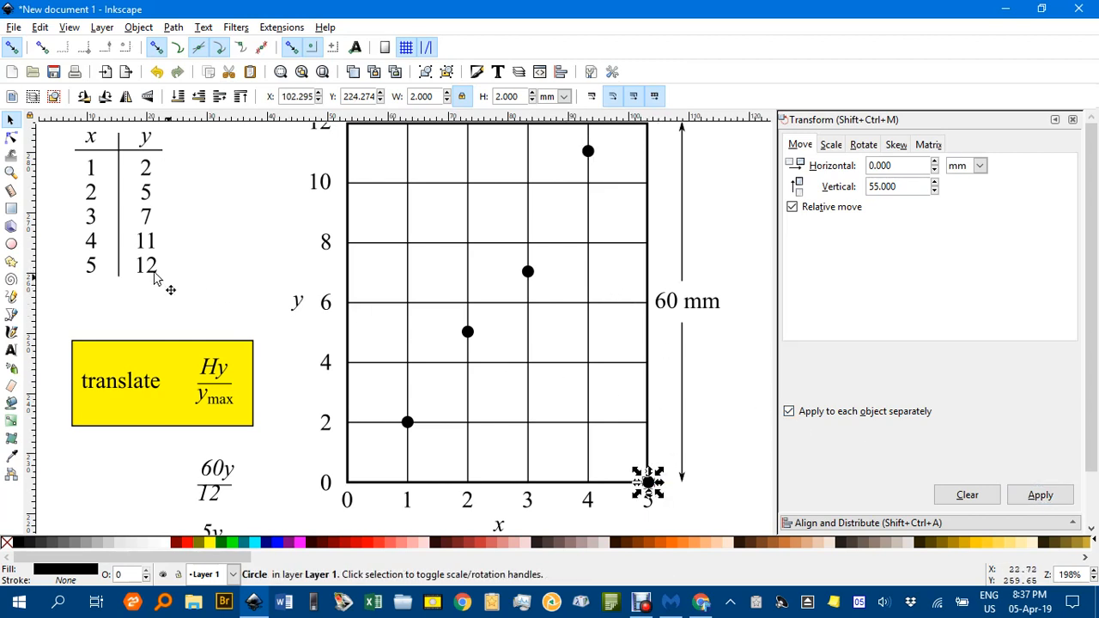
{"action": "left_click", "coordinate": [830, 189]}
{"action": "type", "text": "5"}
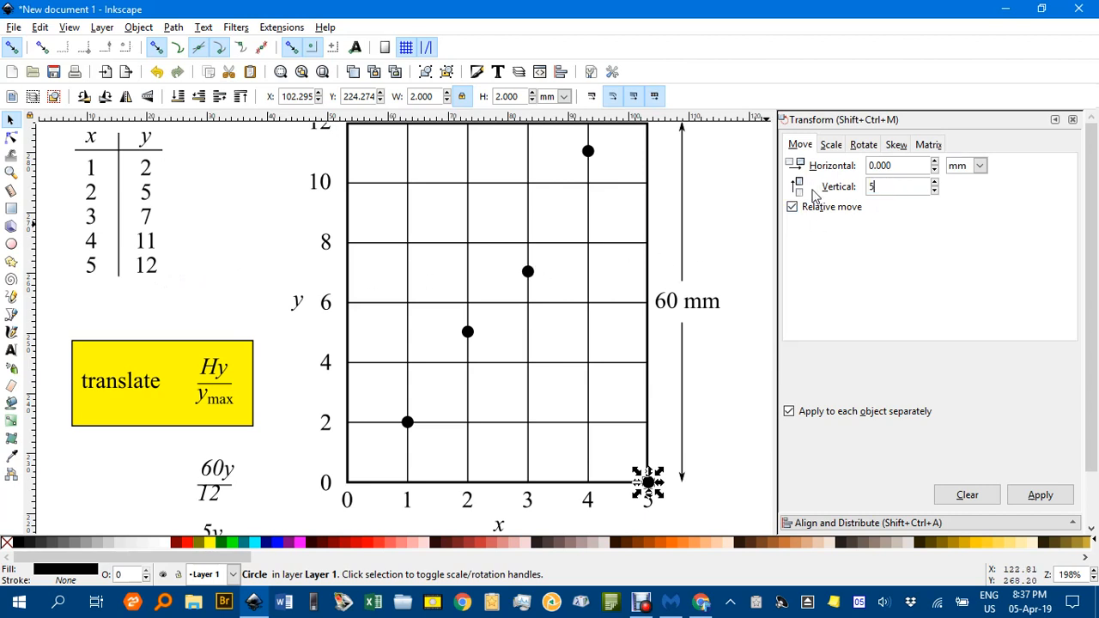
{"action": "type", "text": "*12"}
{"action": "left_click", "coordinate": [1040, 496]}
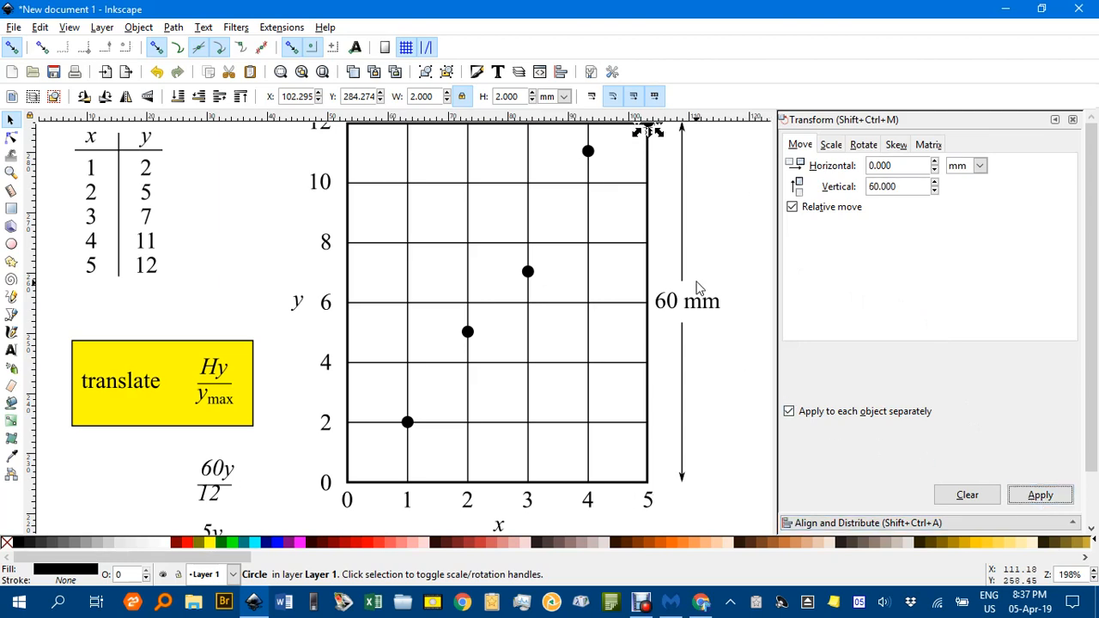
{"action": "scroll", "coordinate": [698, 288], "scroll_direction": "up", "scroll_amount": 1}
{"action": "left_click", "coordinate": [727, 283]}
{"action": "scroll", "coordinate": [724, 289], "scroll_direction": "down", "scroll_amount": 1}
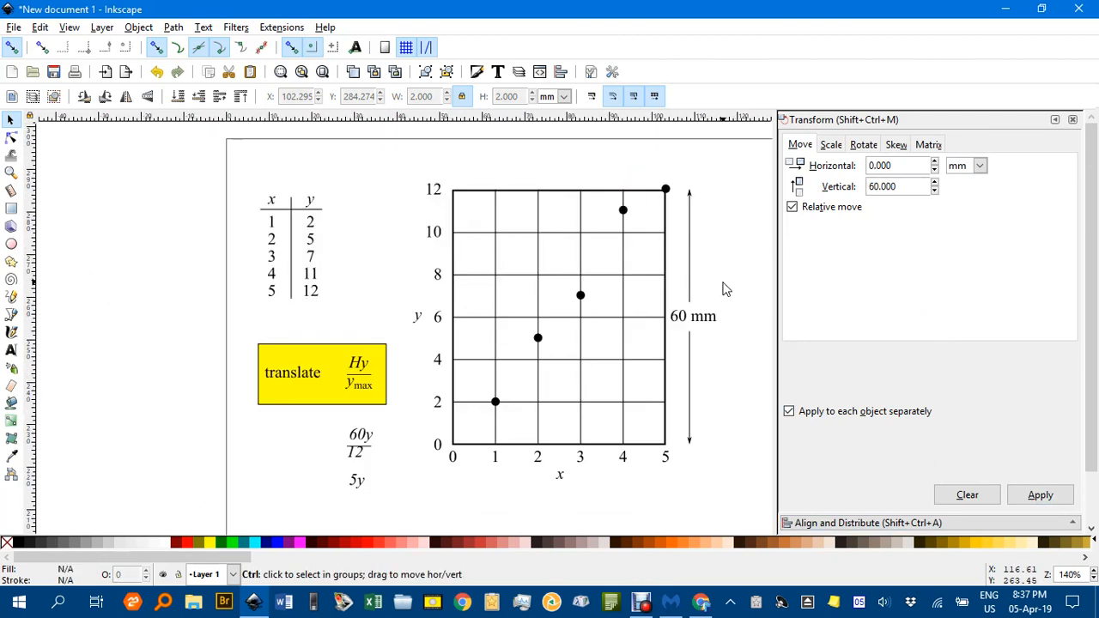